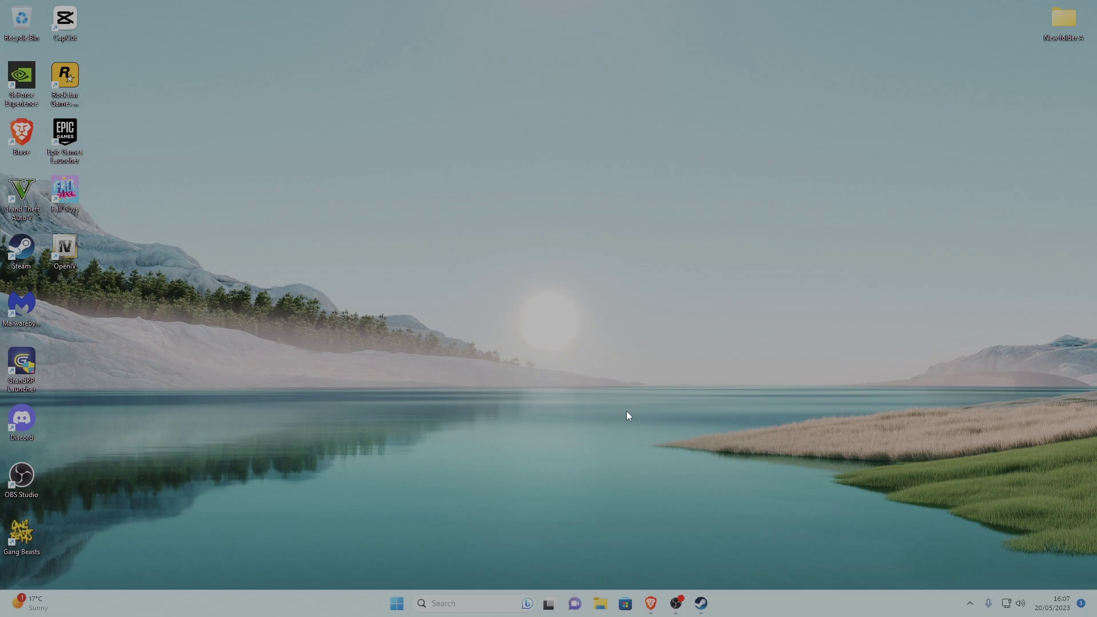
Step: From Steam, open Grand Theft Auto V's Properties, go to Local Files, and browse to its install folder
mouse_move(714, 601)
click(714, 560)
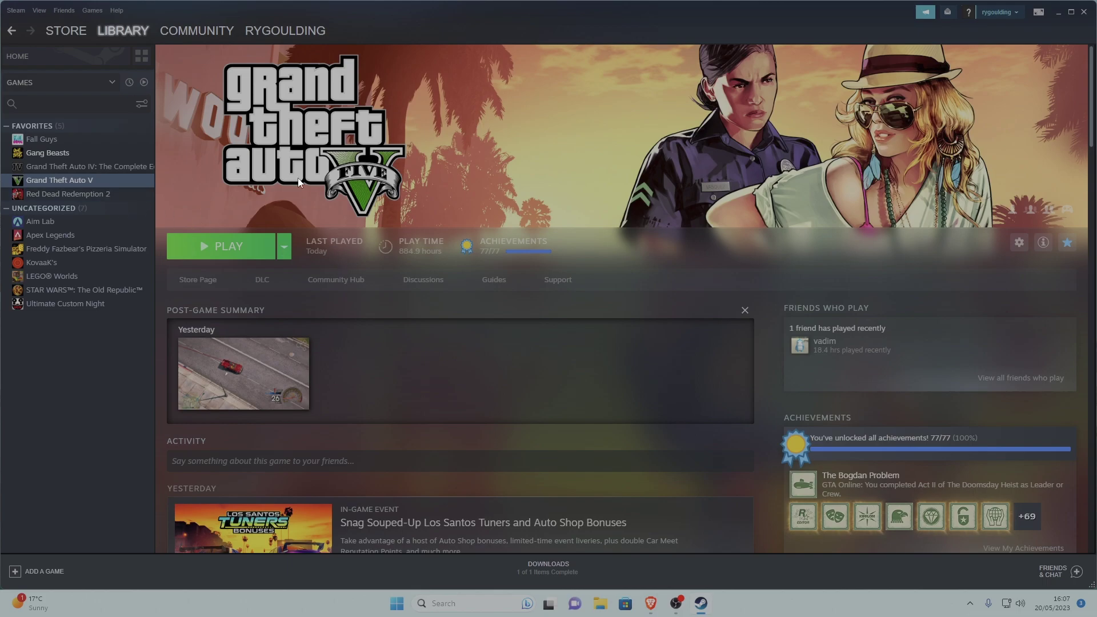
click(1019, 243)
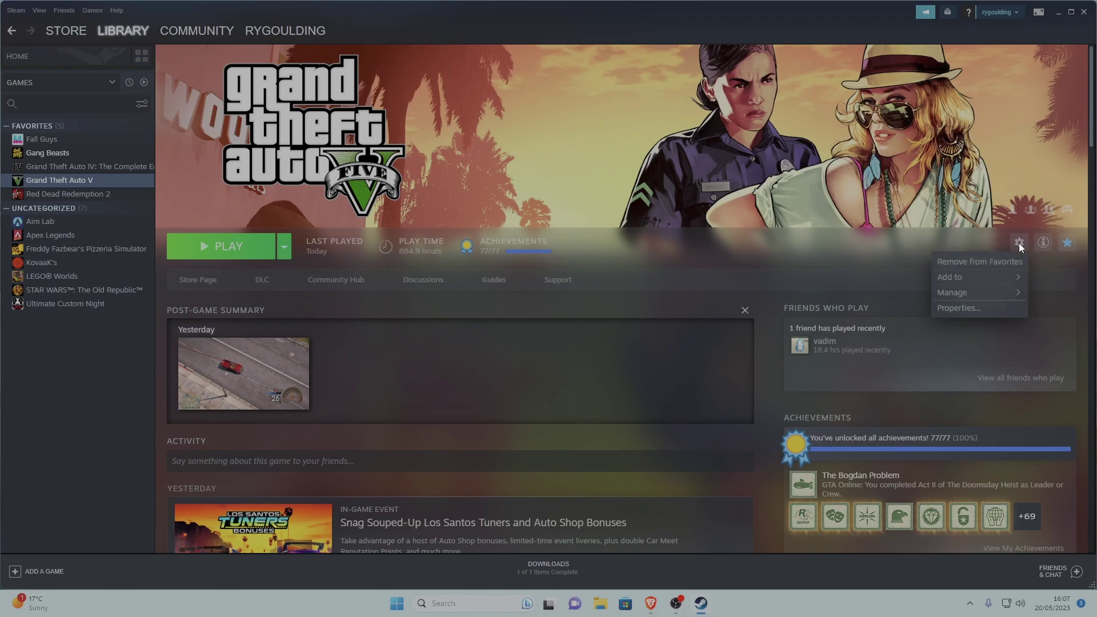
mouse_move(978, 272)
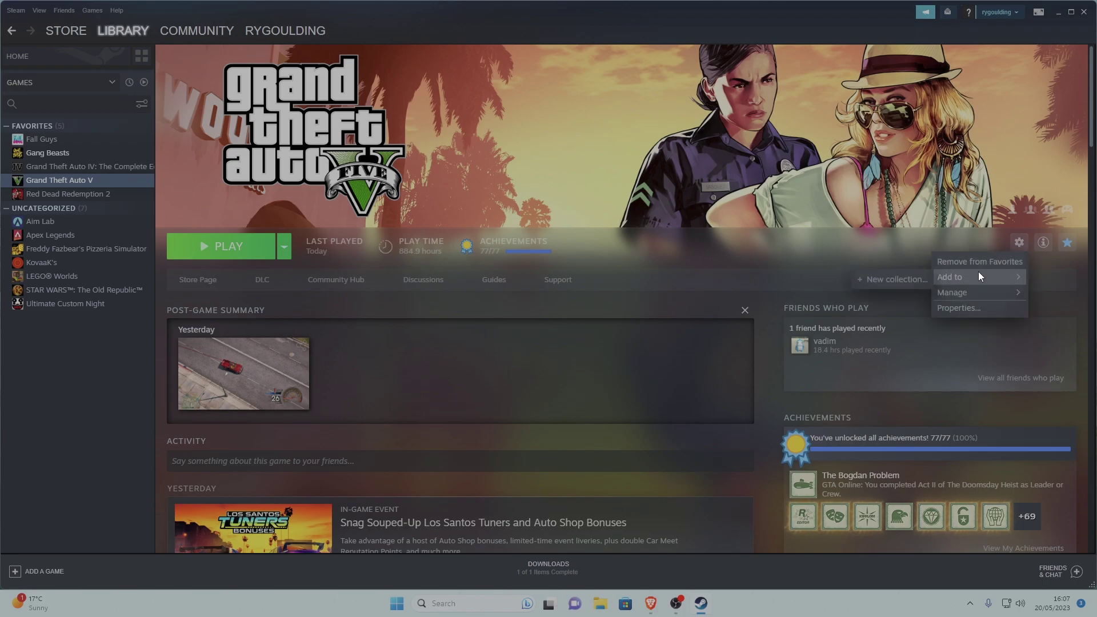
click(957, 307)
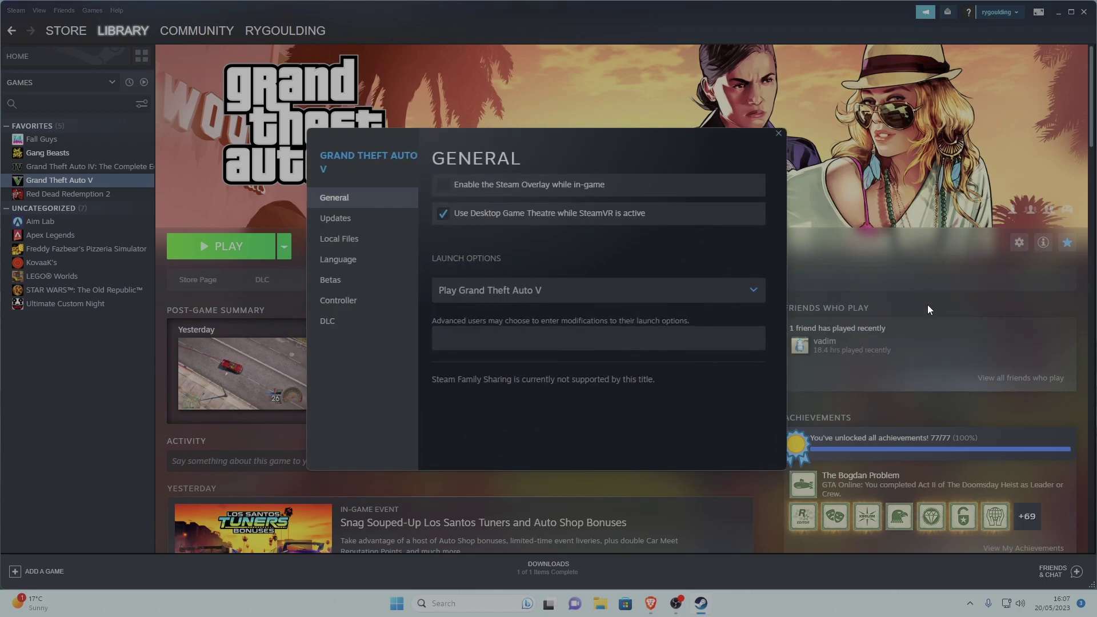
click(335, 240)
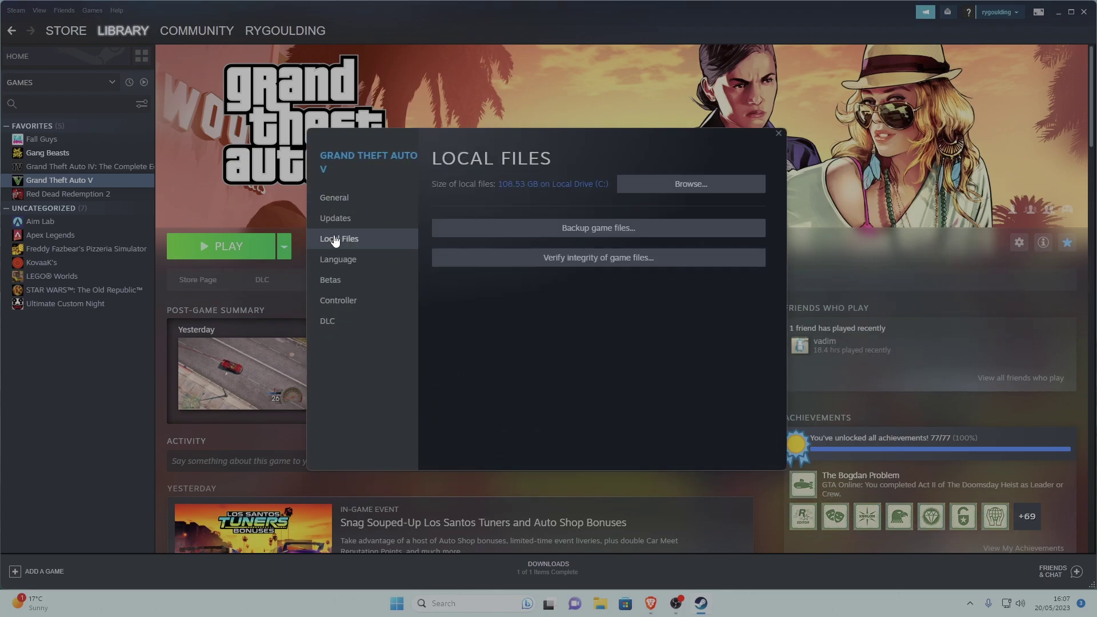
click(687, 191)
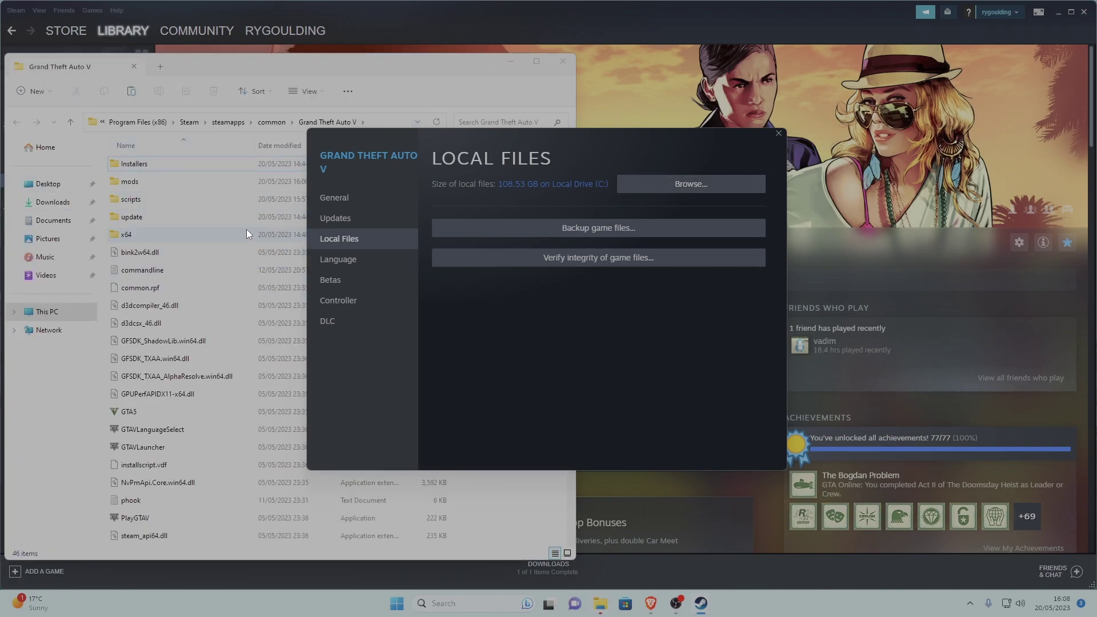
Step: Close the Properties window, minimize Steam, maximize Explorer and go up to the common folder
click(777, 135)
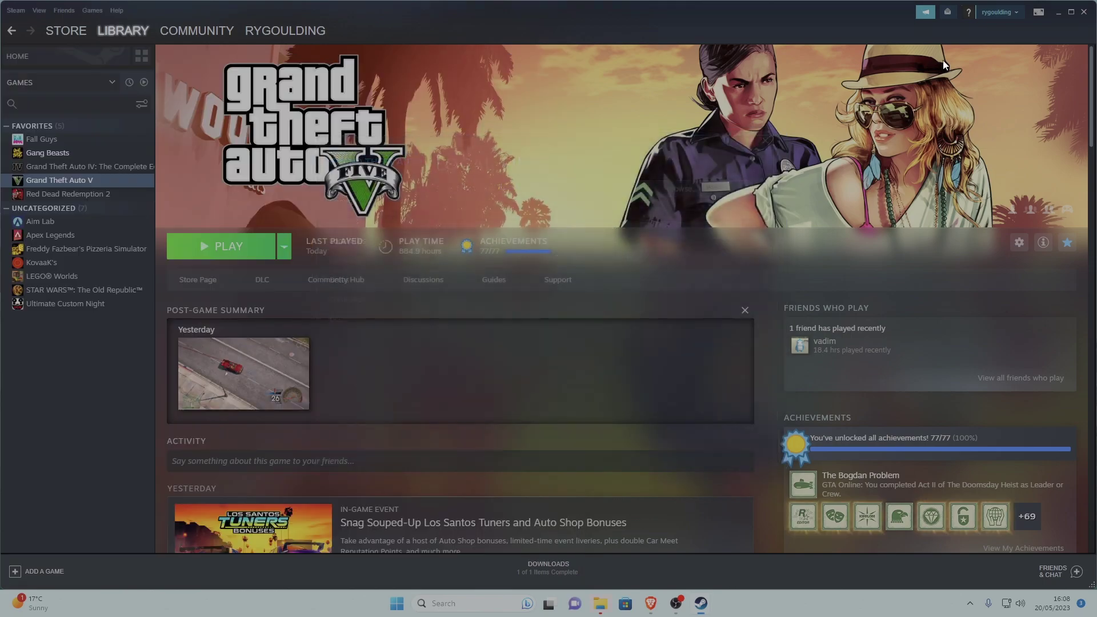
click(1057, 13)
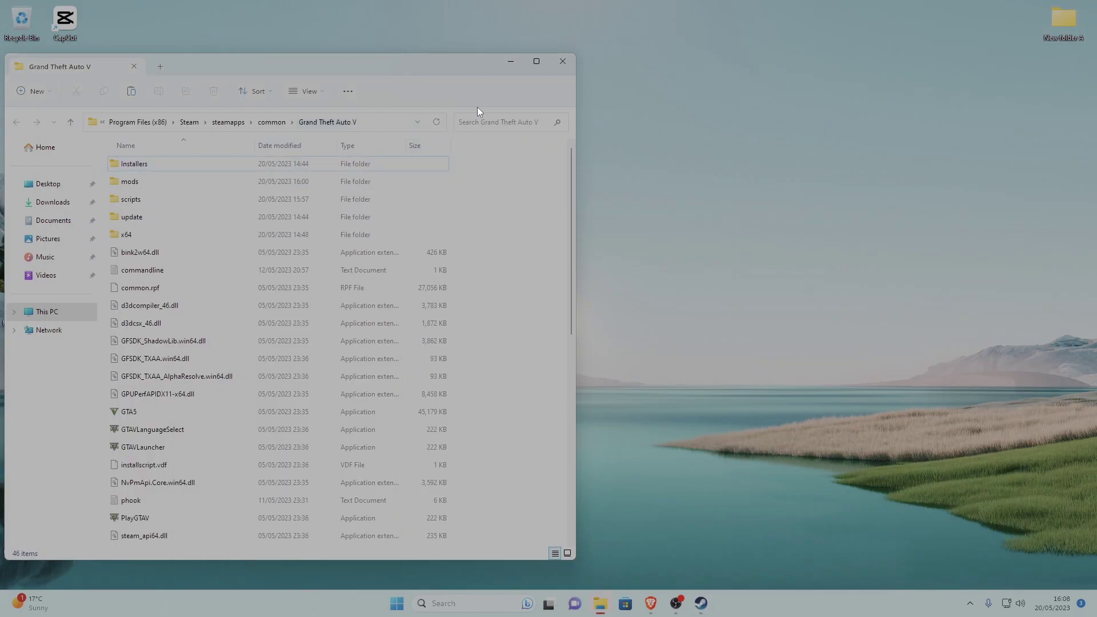
click(535, 61)
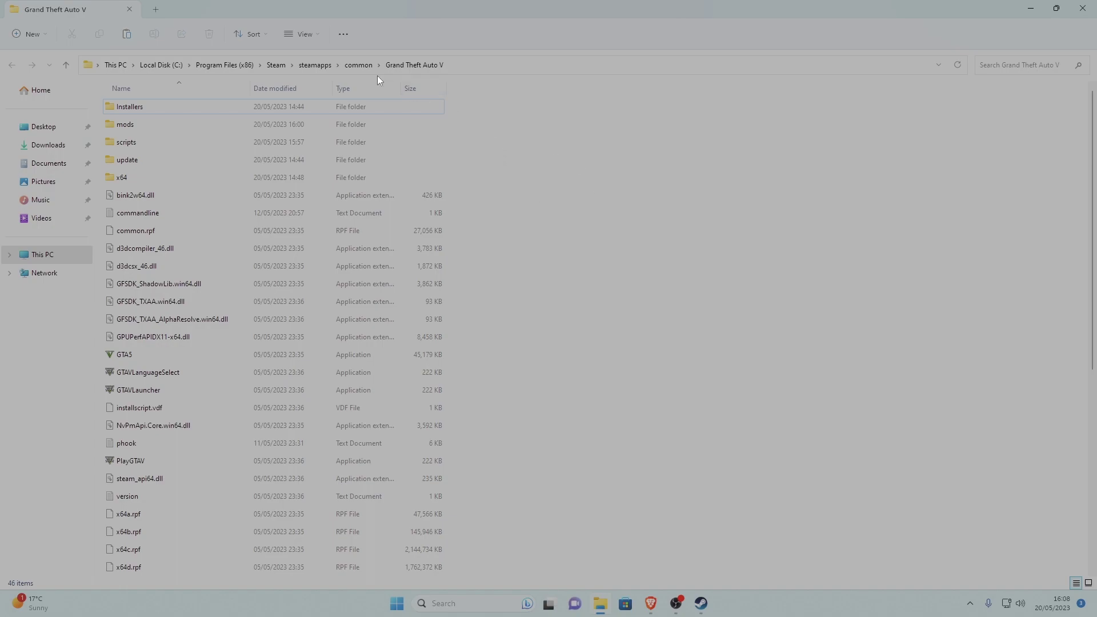
click(361, 67)
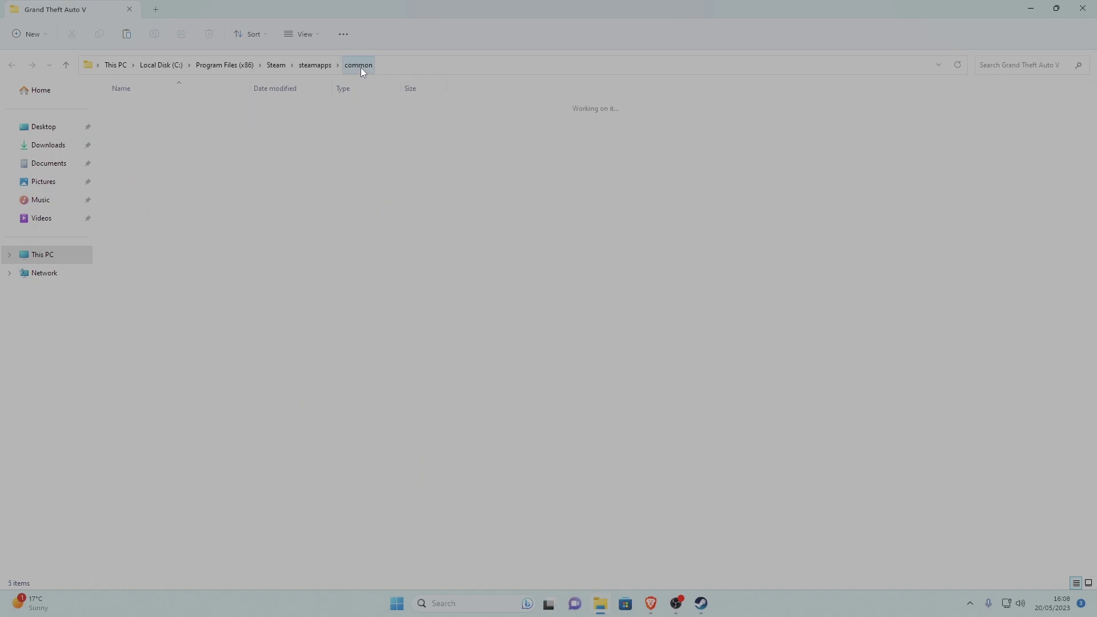
Step: Pin the common folder to Quick access, reopen it, and check the Grand Theft Auto V folder
click(483, 180)
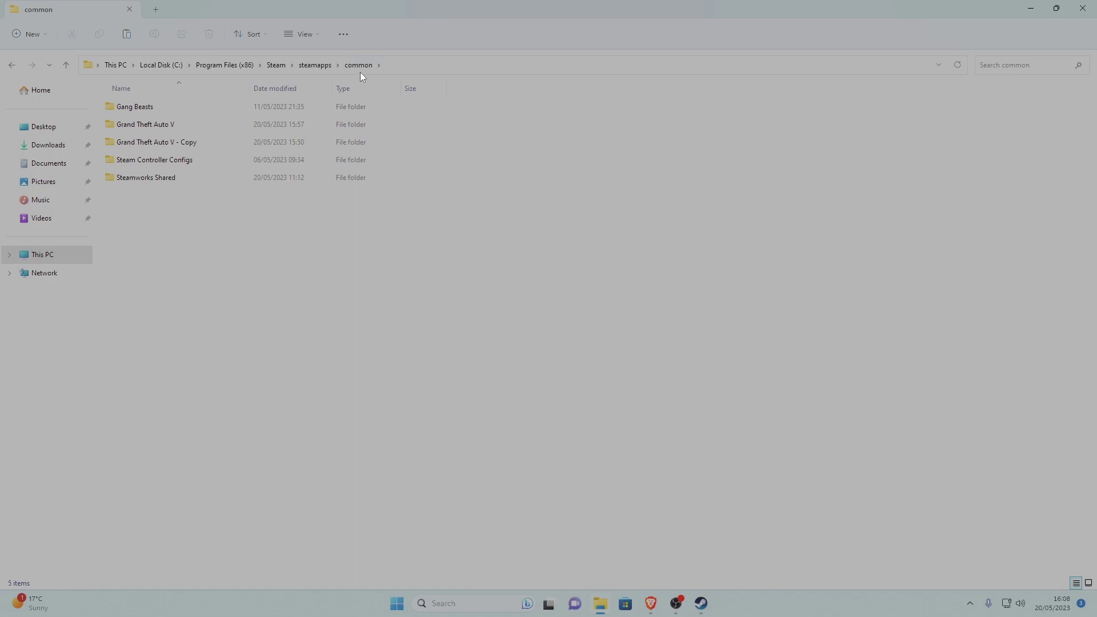
drag(360, 64, 33, 155)
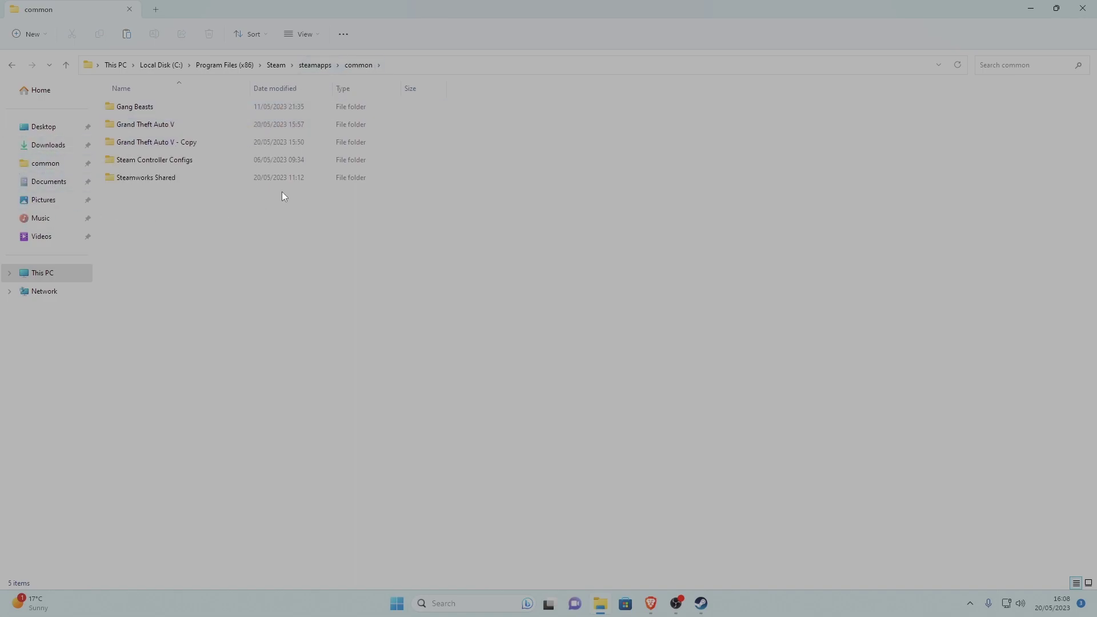
click(1082, 8)
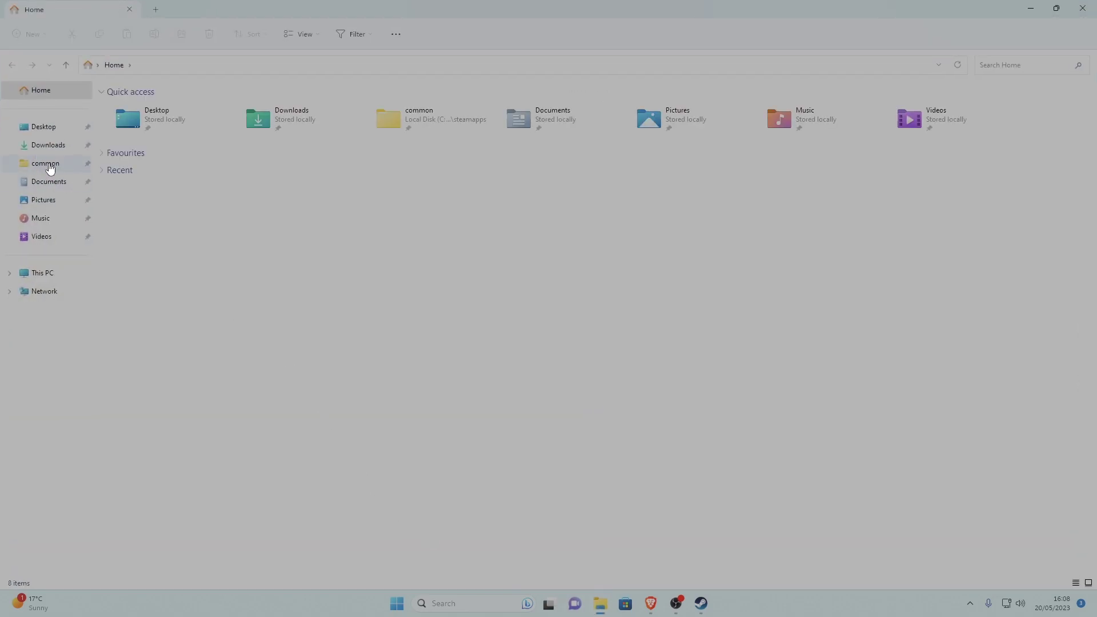
click(46, 165)
double_click(162, 127)
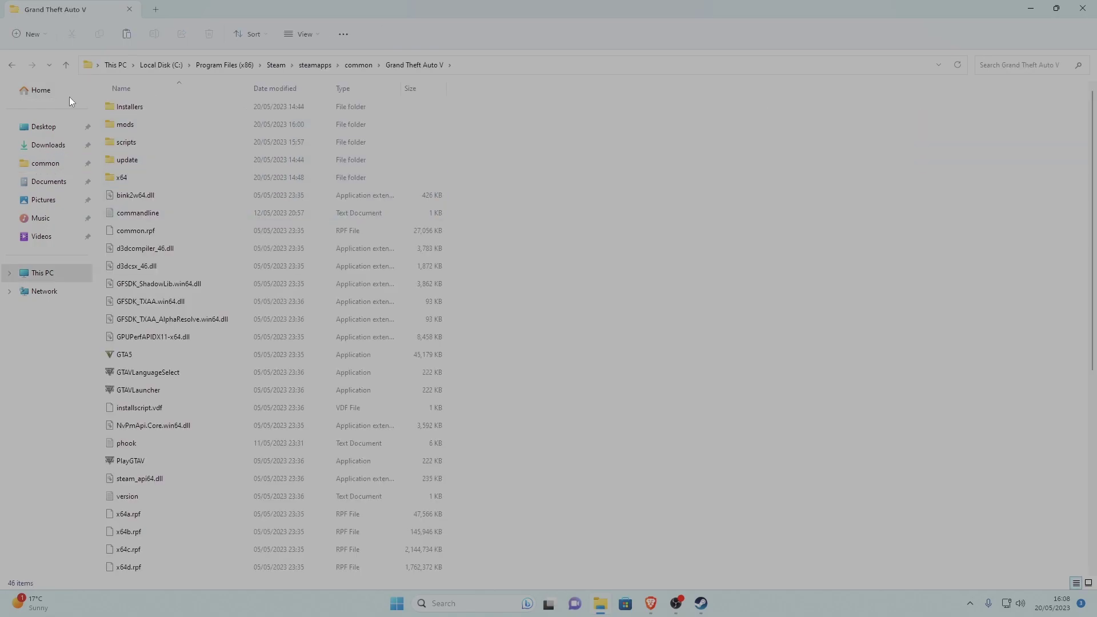
click(11, 65)
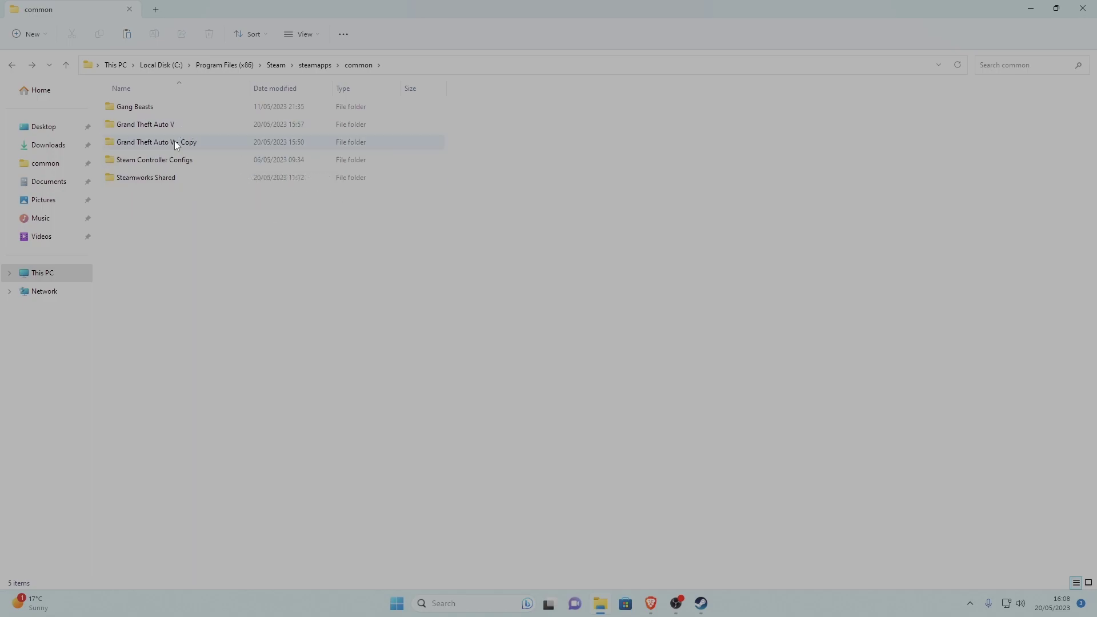
Step: Open the Grand Theft Auto V folder in a restored Explorer window stretched to full screen height
right_click(130, 126)
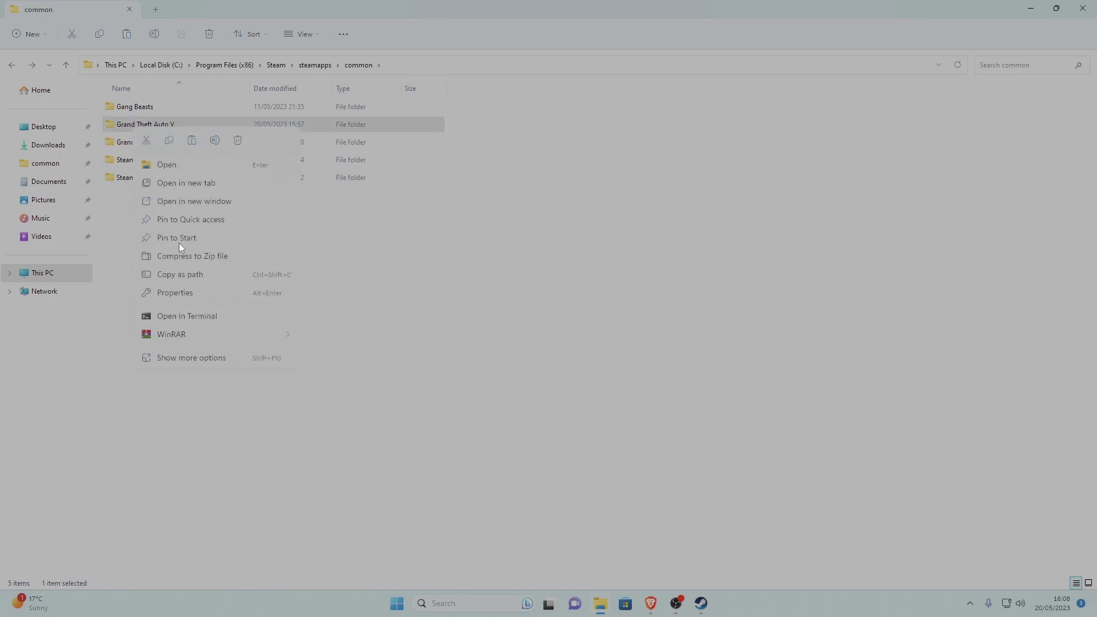
click(111, 272)
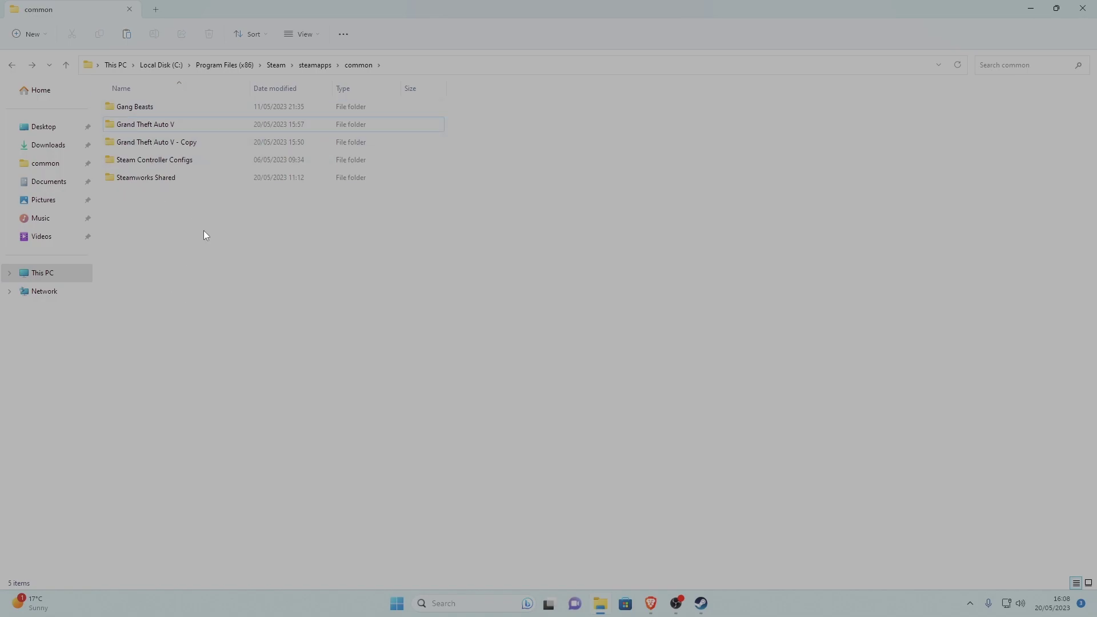
double_click(190, 129)
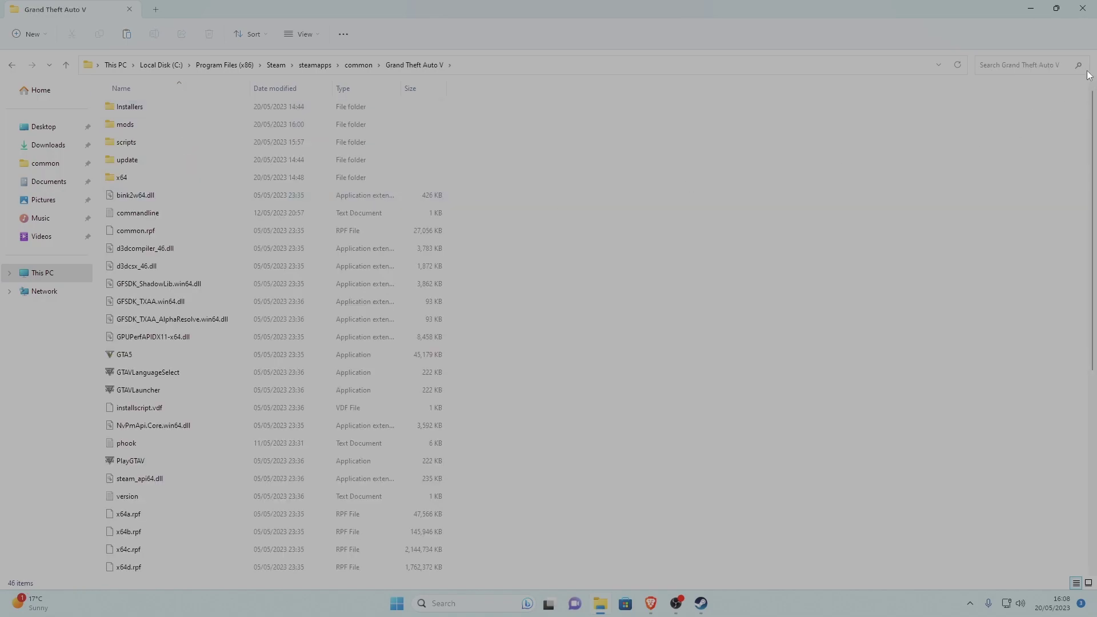
click(1062, 8)
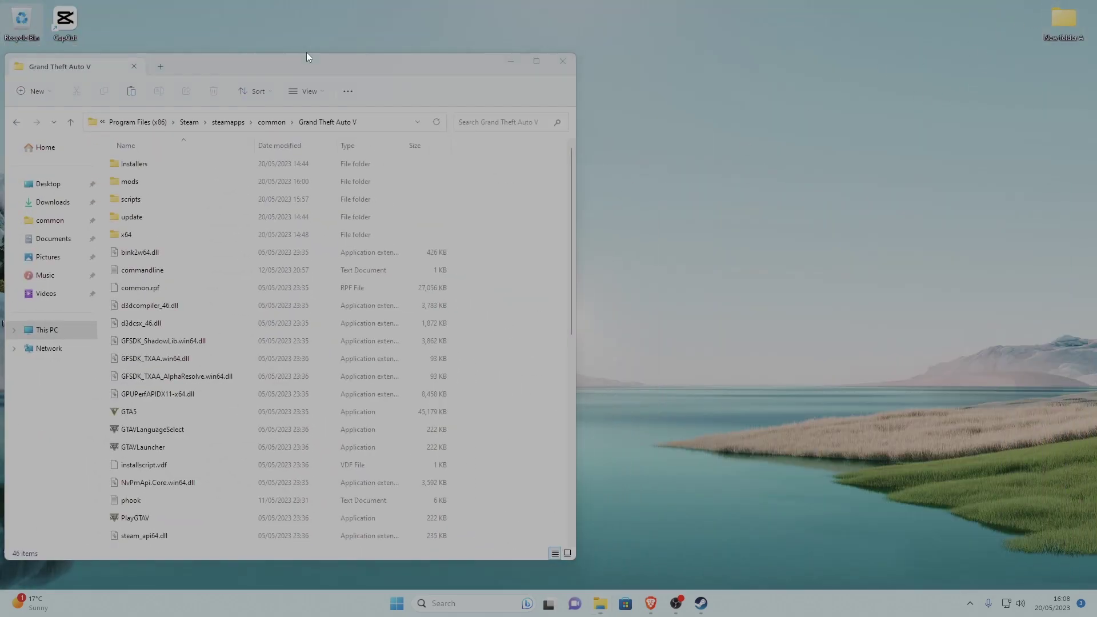
drag(305, 53, 298, 4)
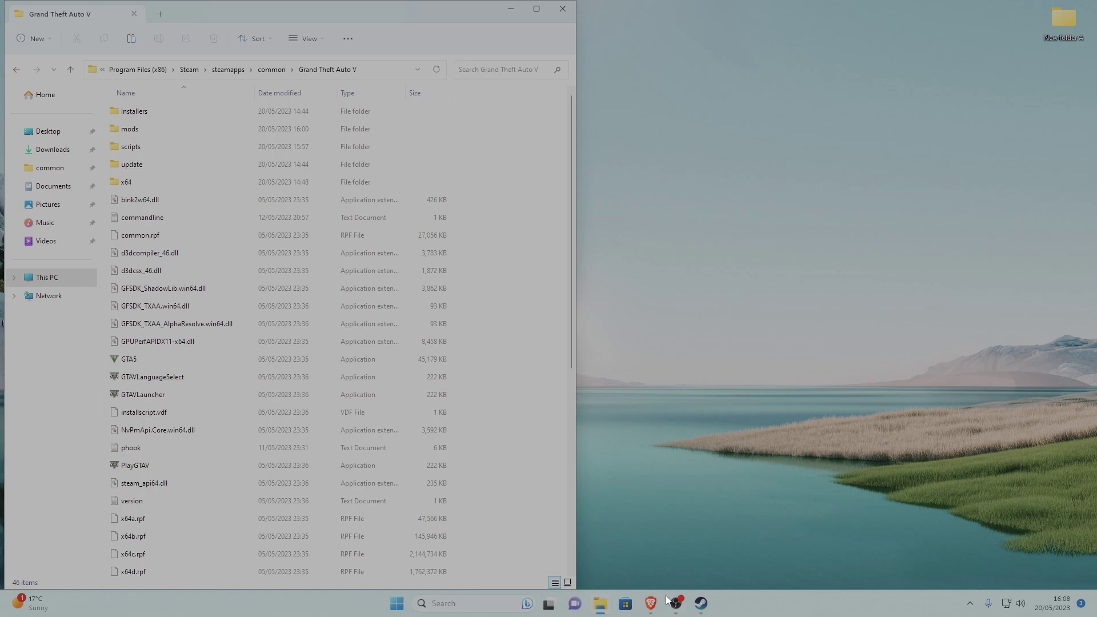
Step: Save ScriptHookV_1.0.2845.0.zip from the Script Hook V page in Brave to Downloads
mouse_move(661, 608)
click(649, 536)
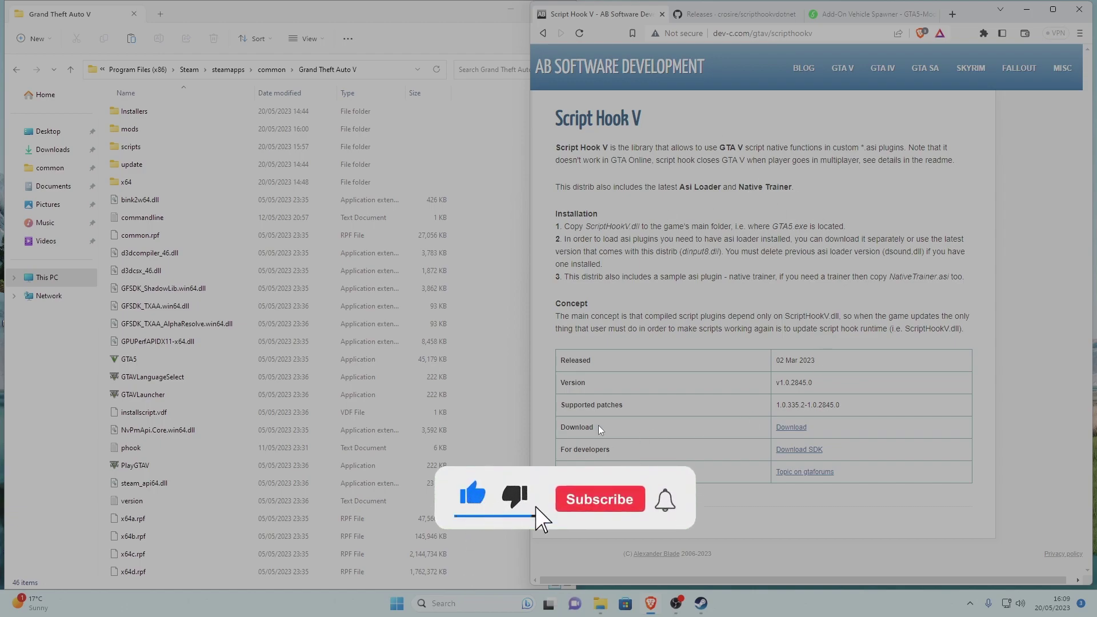
click(790, 429)
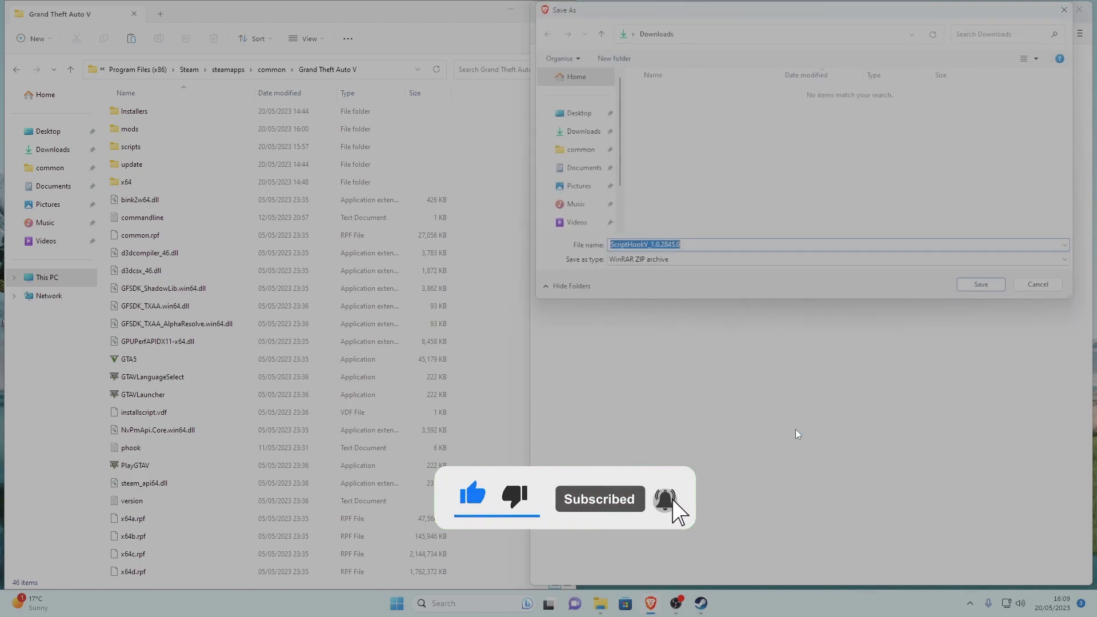
click(981, 285)
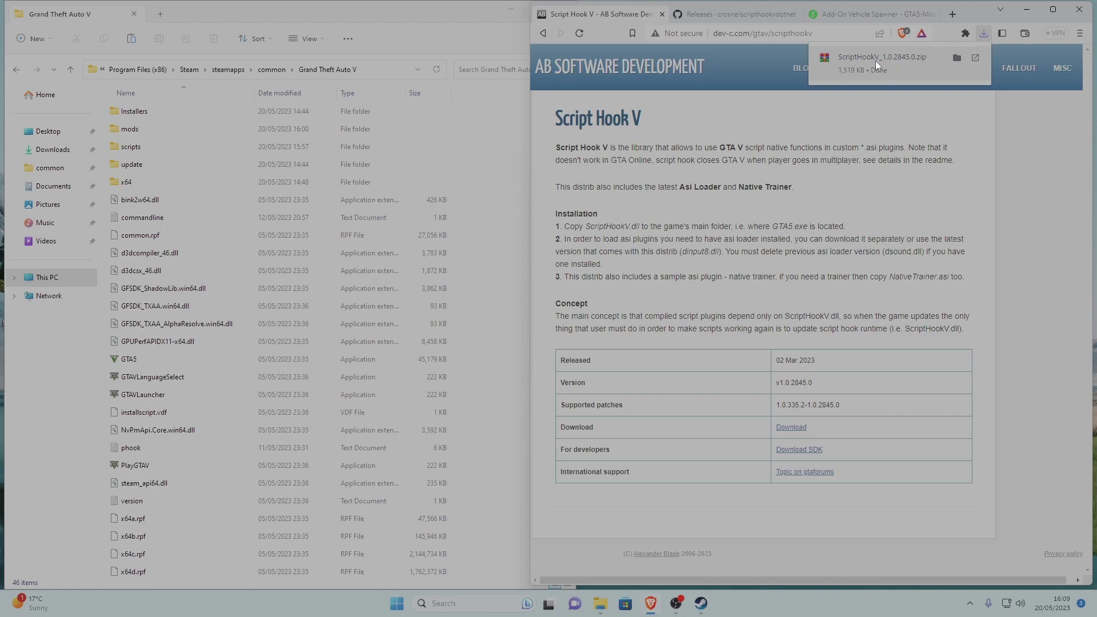
Step: Open the ScriptHookV archive's bin folder and select dinput8.dll and ScriptHookV.dll, excluding NativeTrainer.asi
click(886, 60)
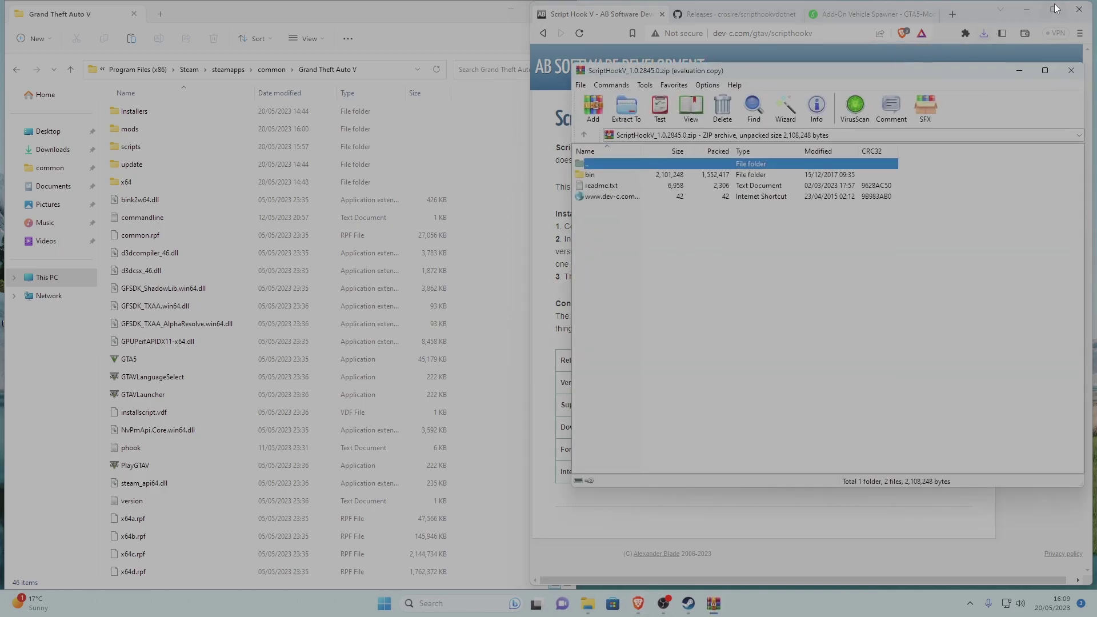
click(1027, 10)
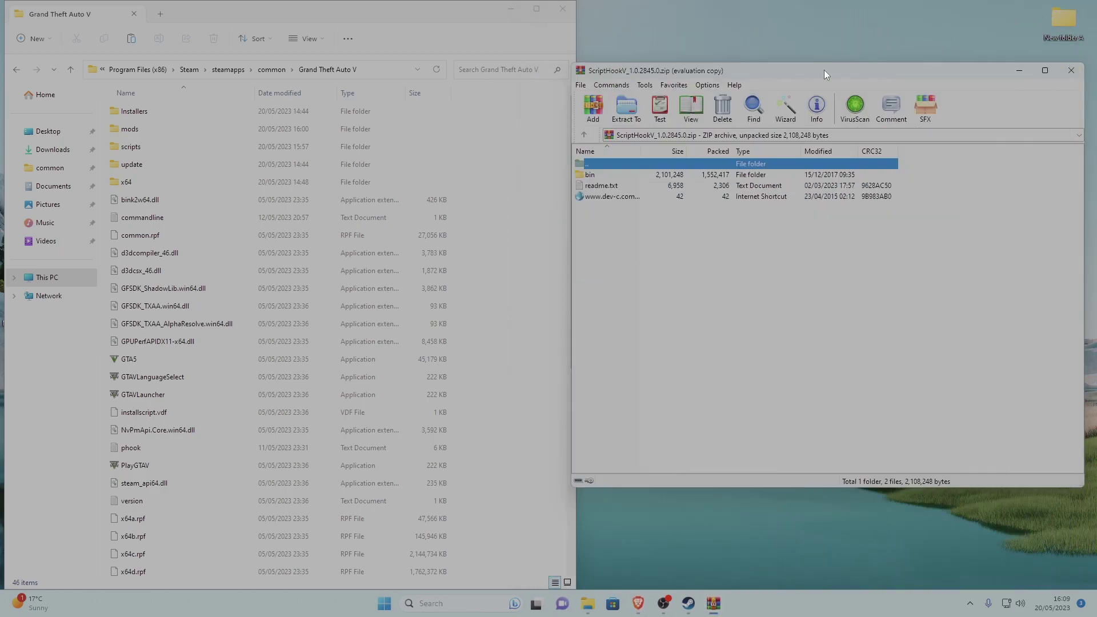
double_click(591, 175)
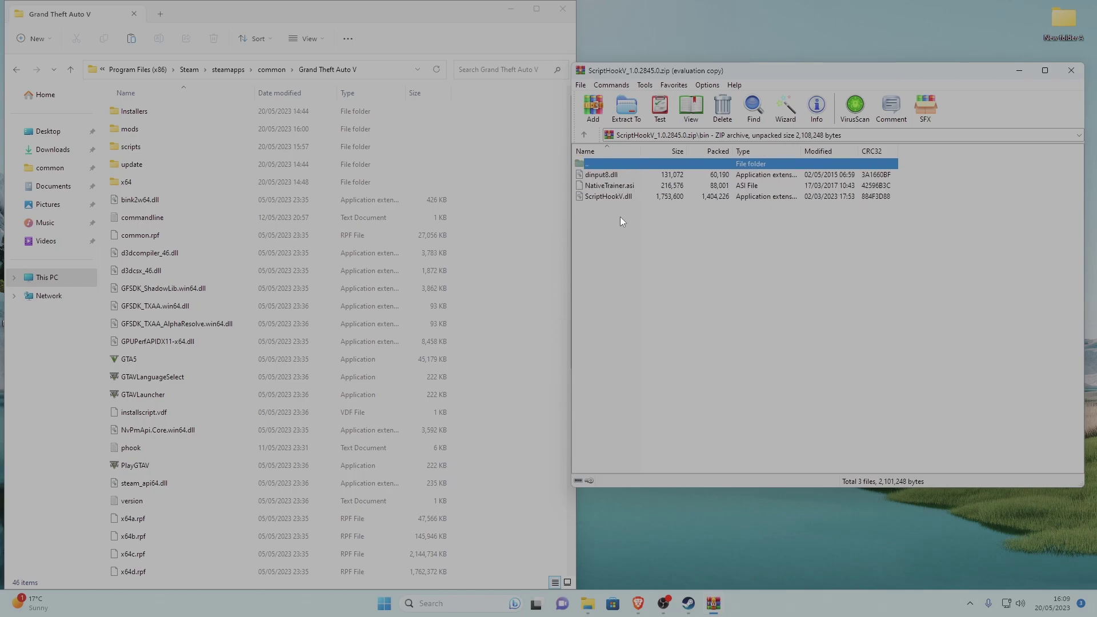
drag(612, 216, 621, 173)
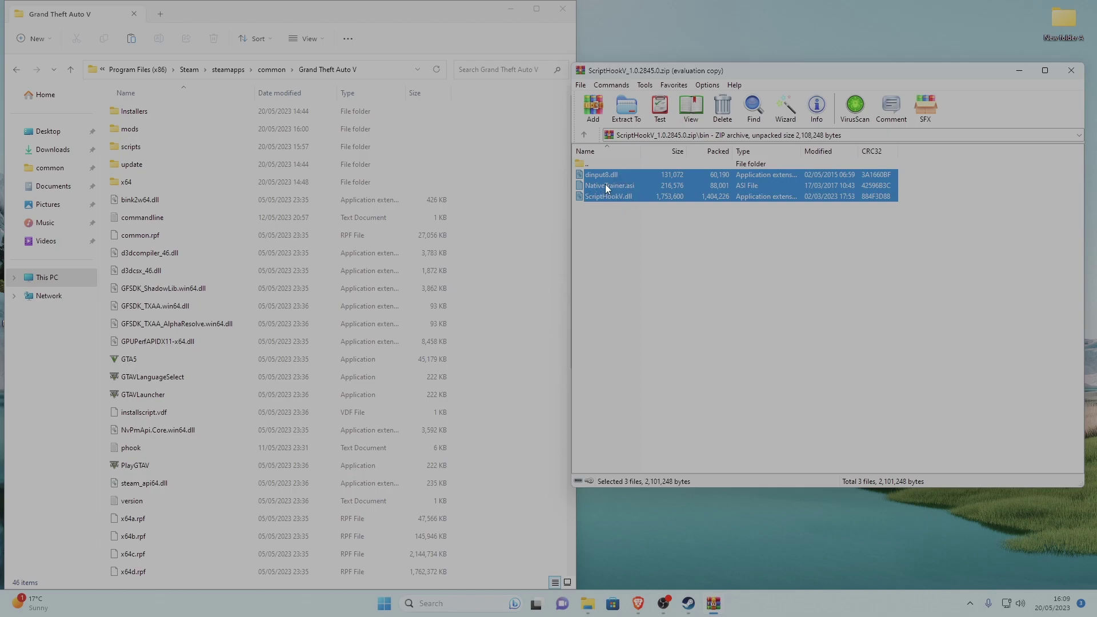
ctrl+click(607, 187)
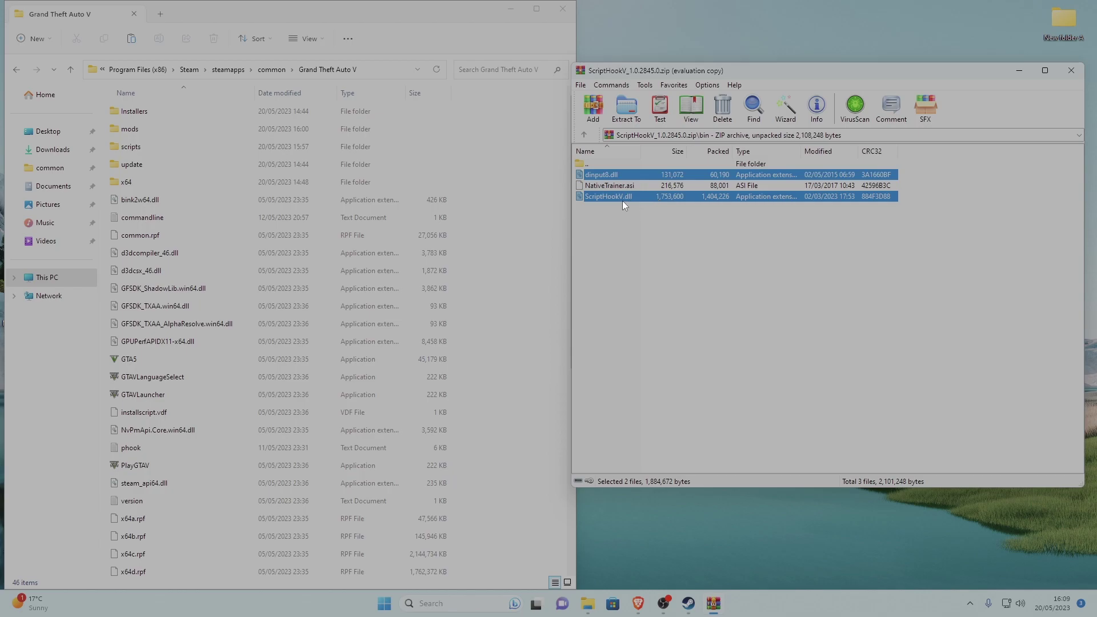
Step: Copy the two DLLs into the Grand Theft Auto V folder, refresh it, and close WinRAR
drag(622, 196, 500, 229)
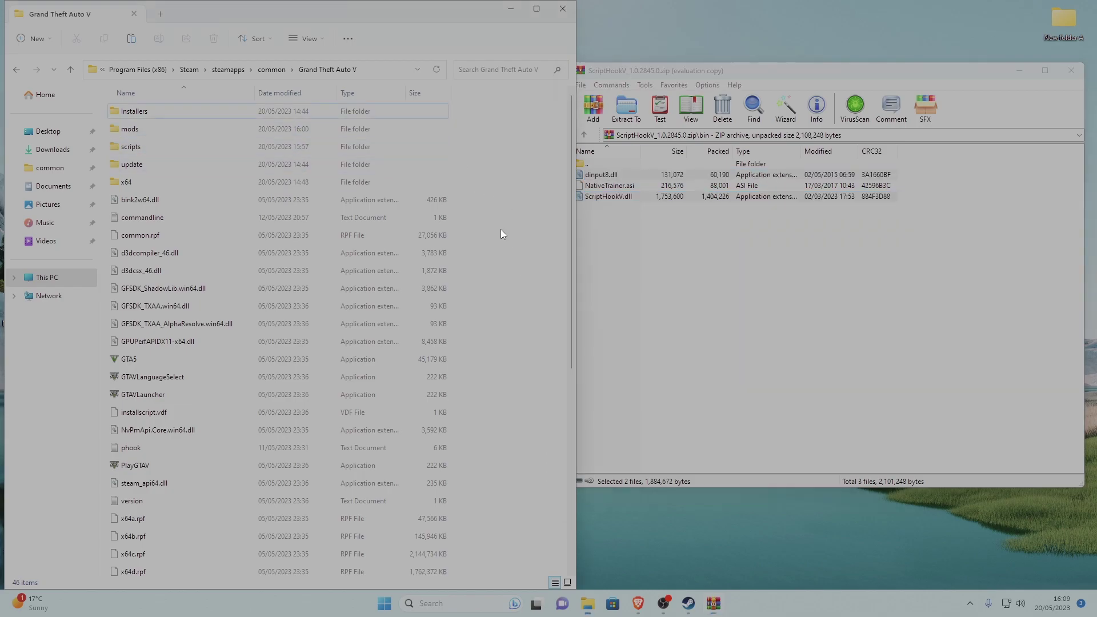
click(488, 270)
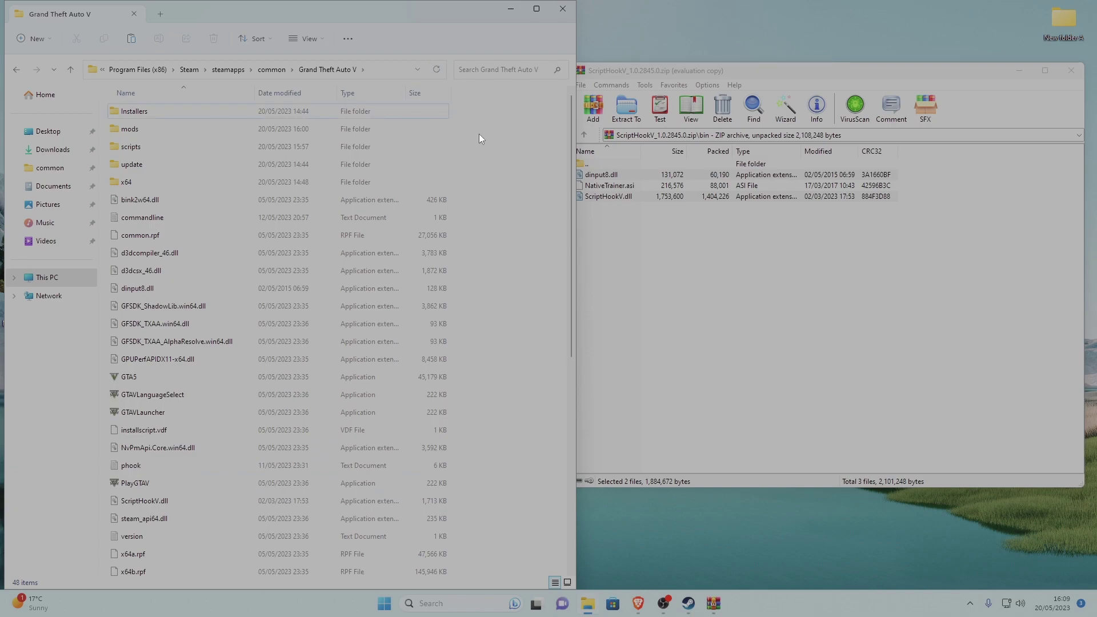
click(1071, 71)
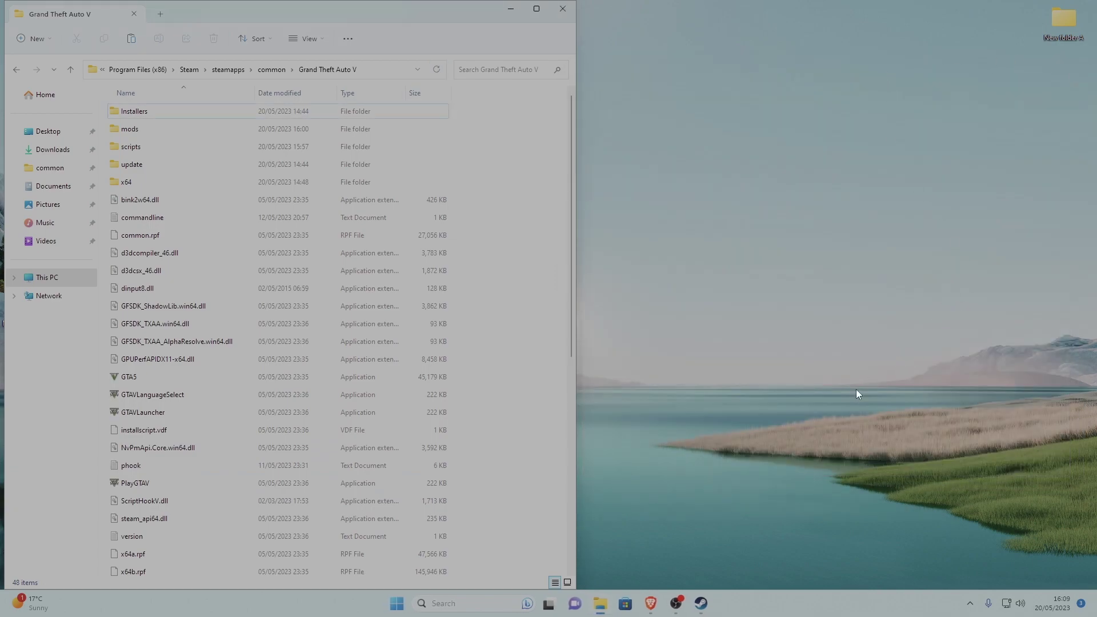
Step: Close the Script Hook V tab and save ScriptHookVDotNet.zip from the v3.6.0 release assets
mouse_move(651, 606)
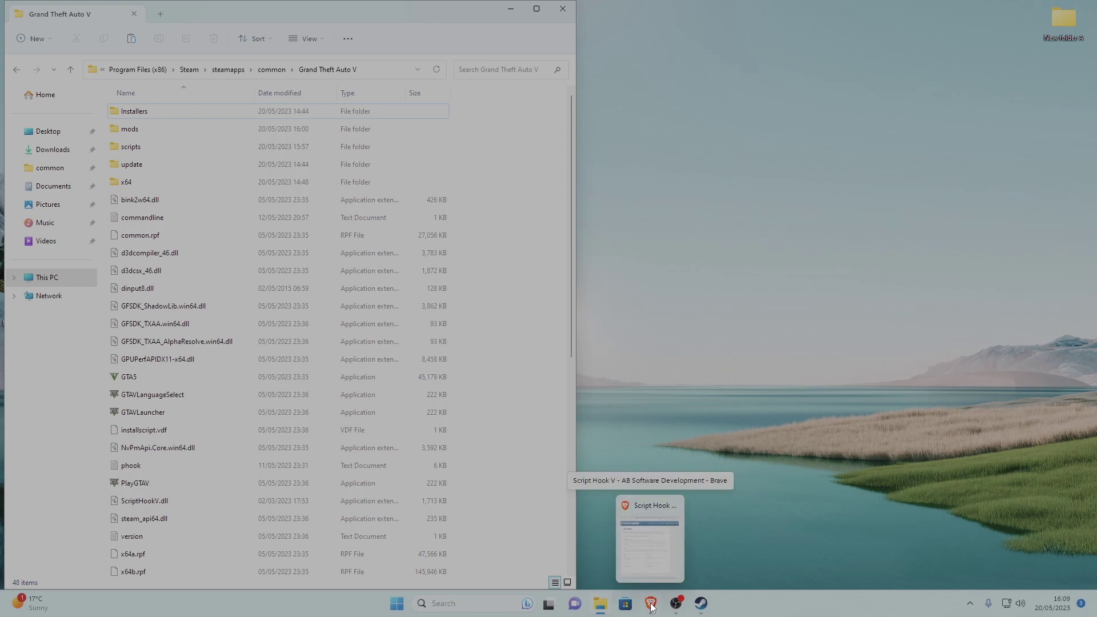
click(648, 606)
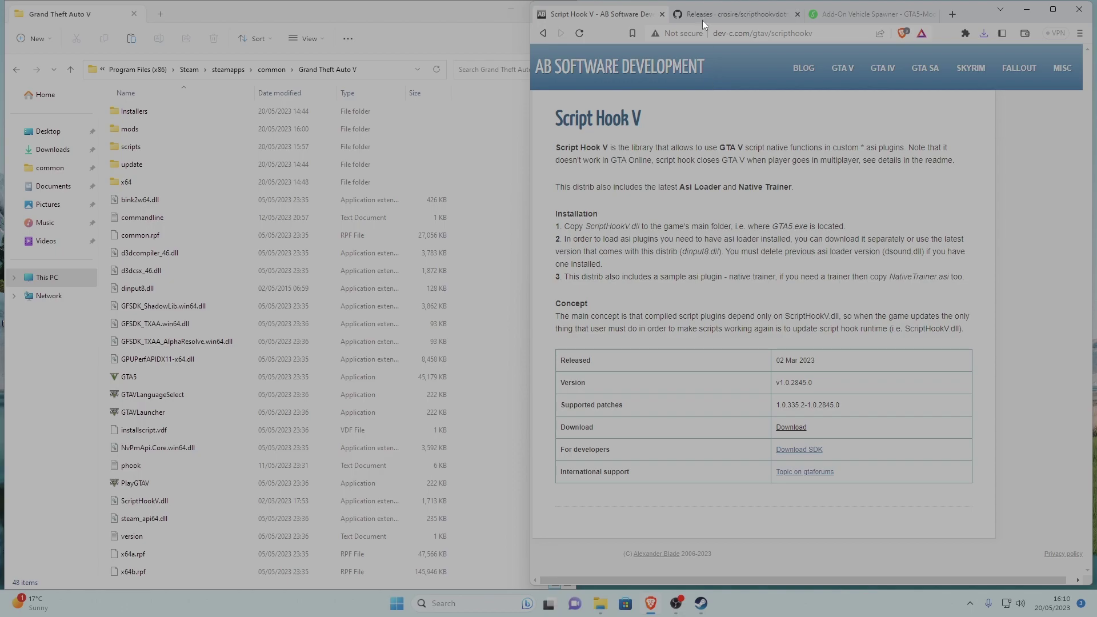
click(662, 14)
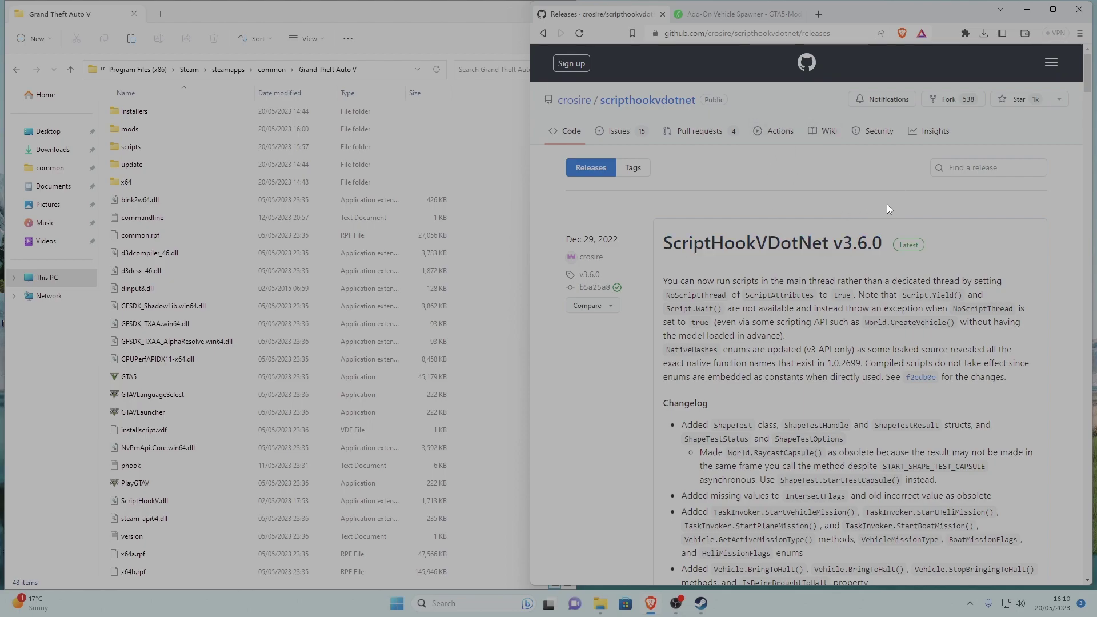
scroll(887, 204, down, 20)
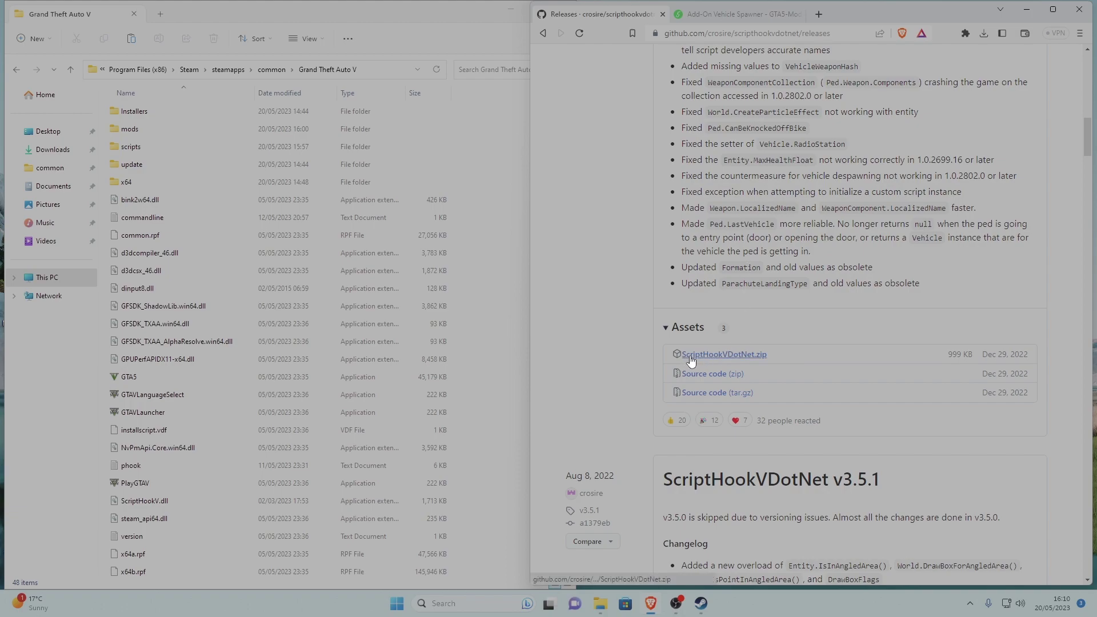
click(721, 354)
click(981, 285)
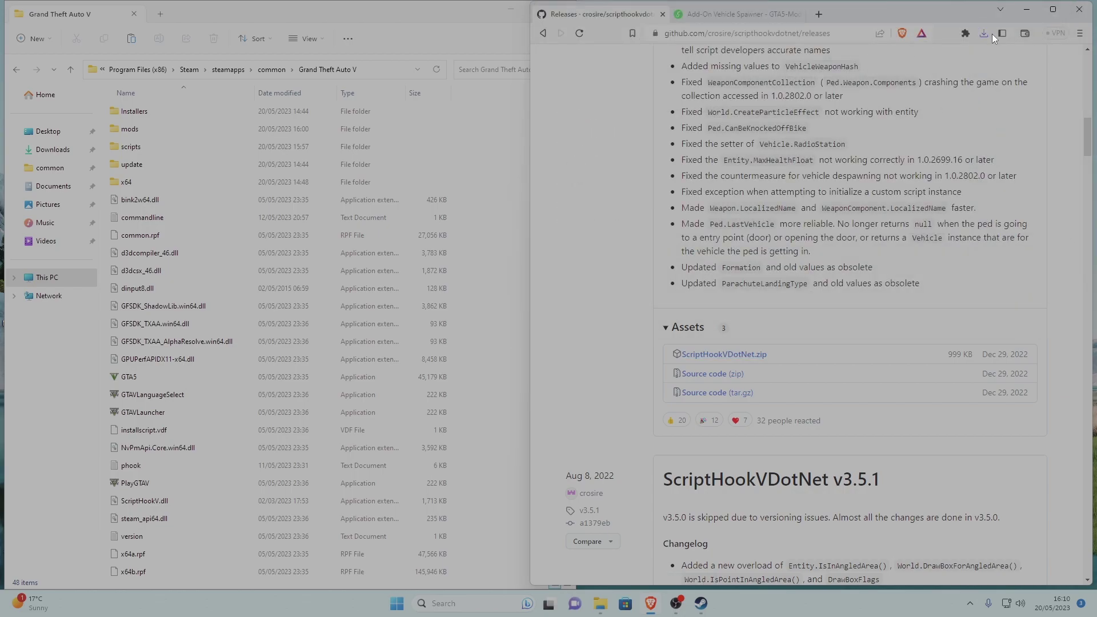
Step: Open ScriptHookVDotNet.zip in WinRAR at full height and select its six ScriptHookVDotNet files
click(845, 59)
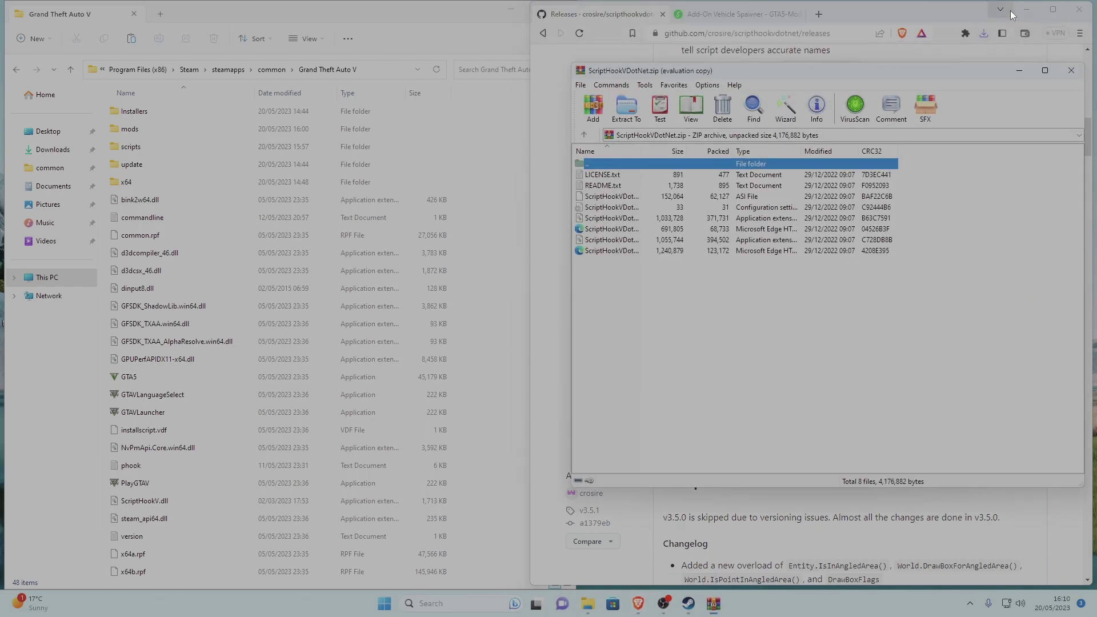
click(1028, 12)
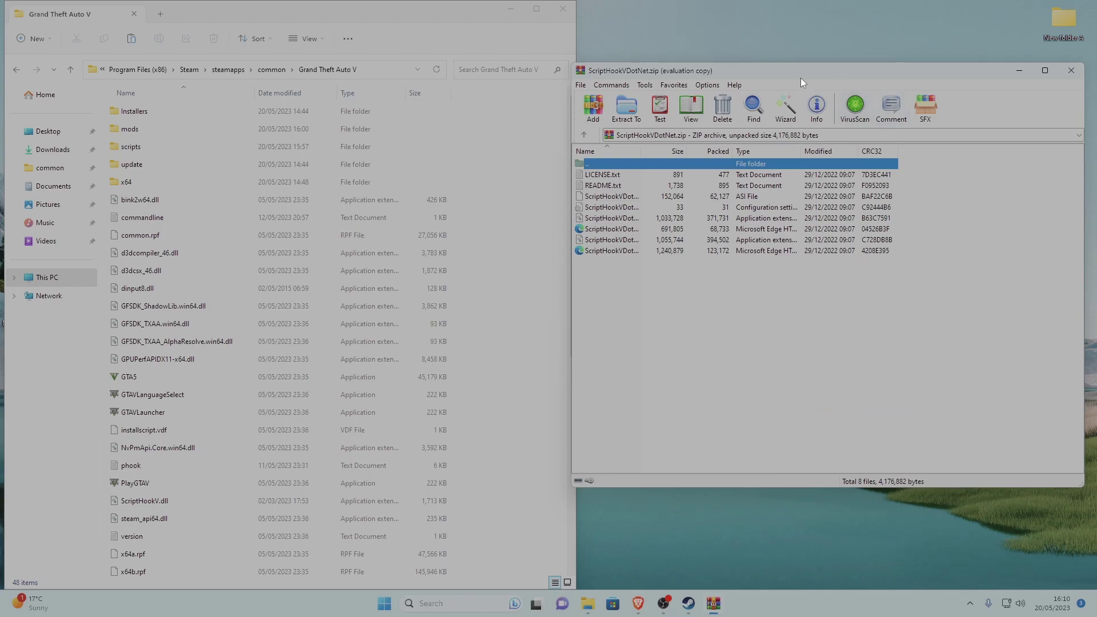
double_click(805, 61)
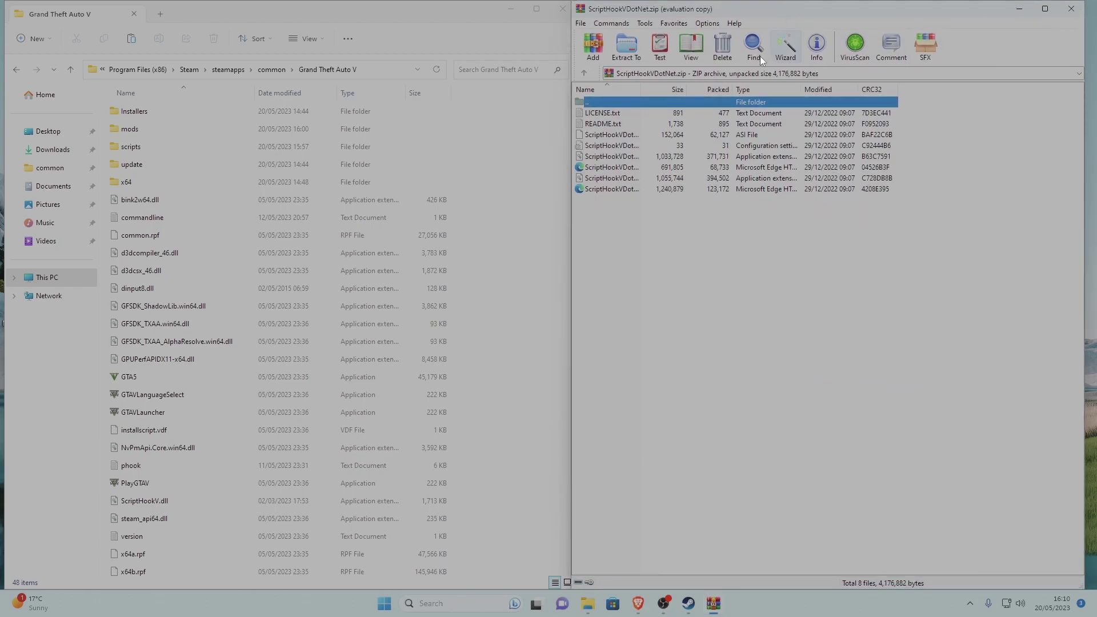
click(776, 220)
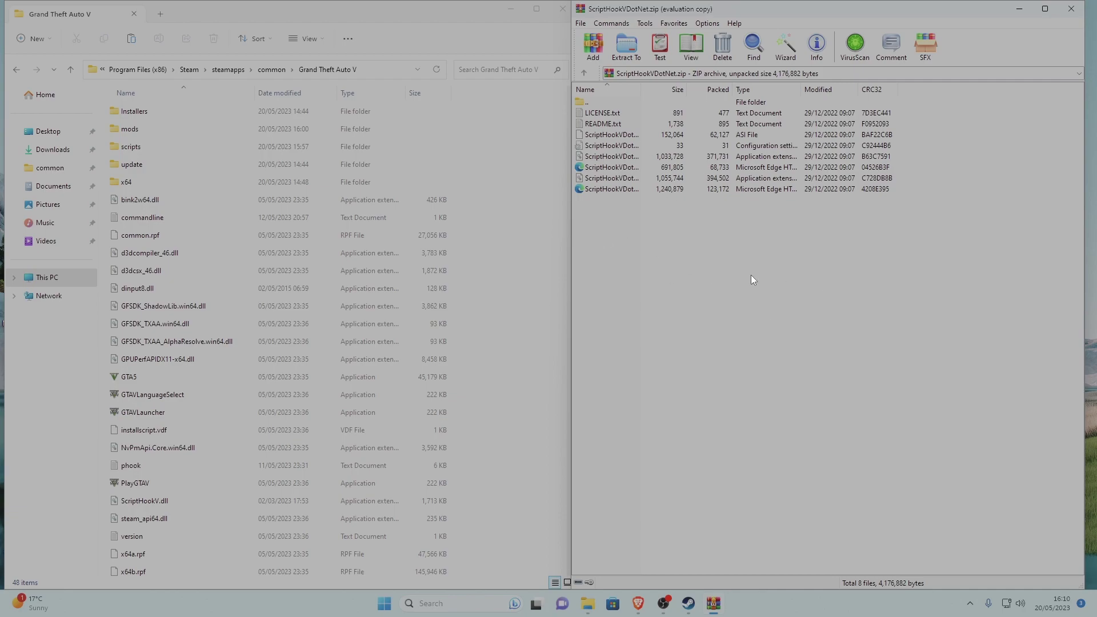
drag(609, 217, 634, 136)
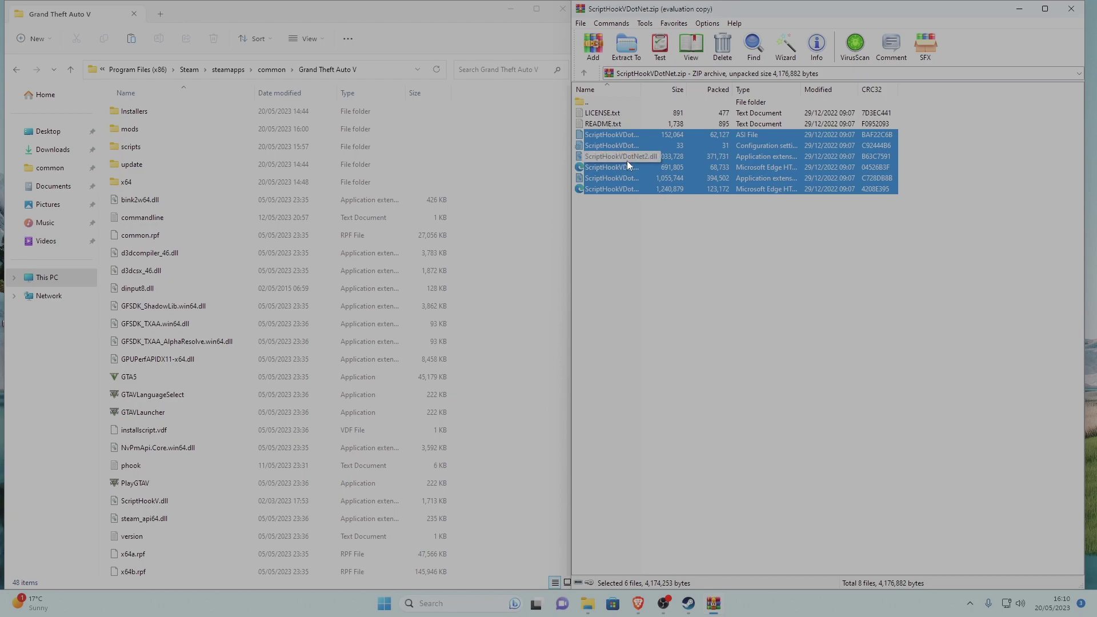
Step: Copy the six files into the Grand Theft Auto V folder, refresh it, and close the archive
drag(661, 176, 520, 239)
click(519, 238)
click(437, 69)
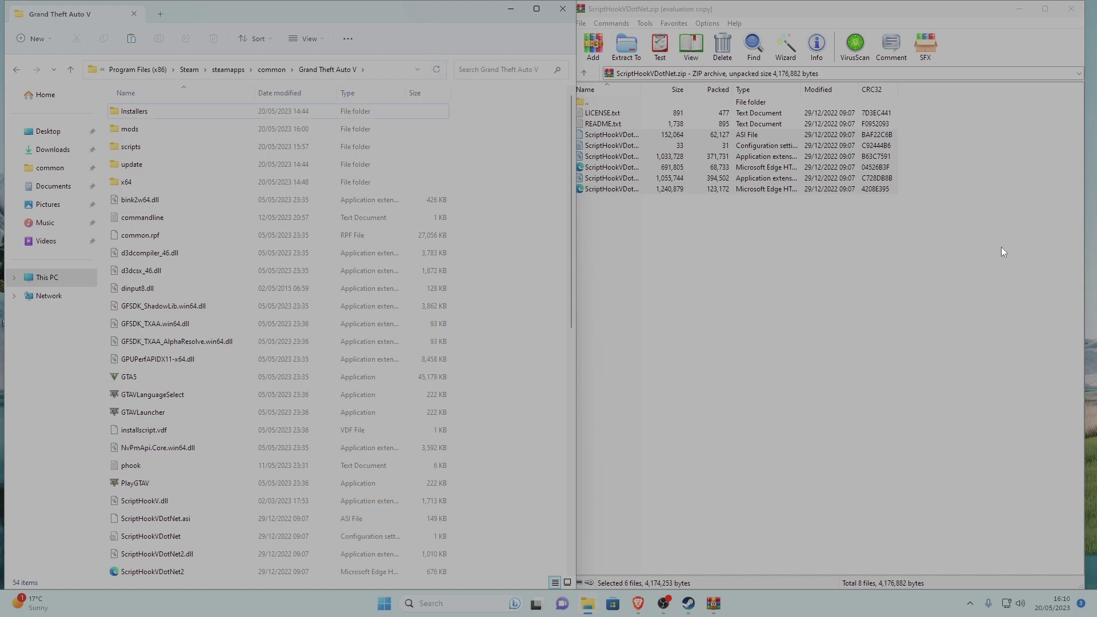
click(1070, 9)
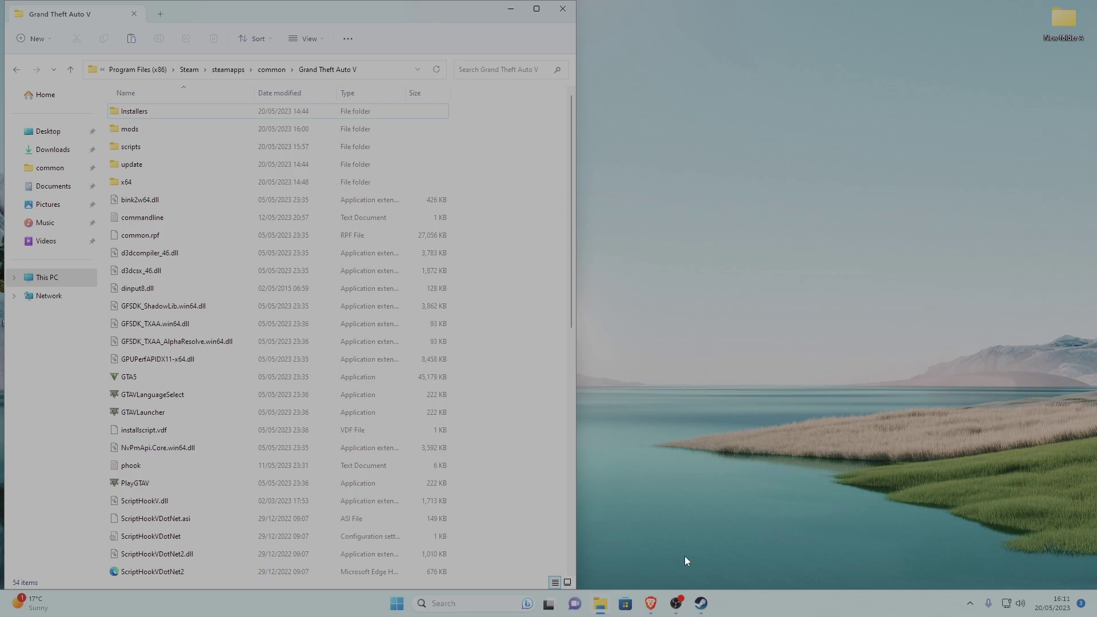
Step: Close the GitHub tab and save the Add-On Vehicle Spawner 1.5.4 zip from GTA5-Mods.com
mouse_move(650, 603)
click(667, 556)
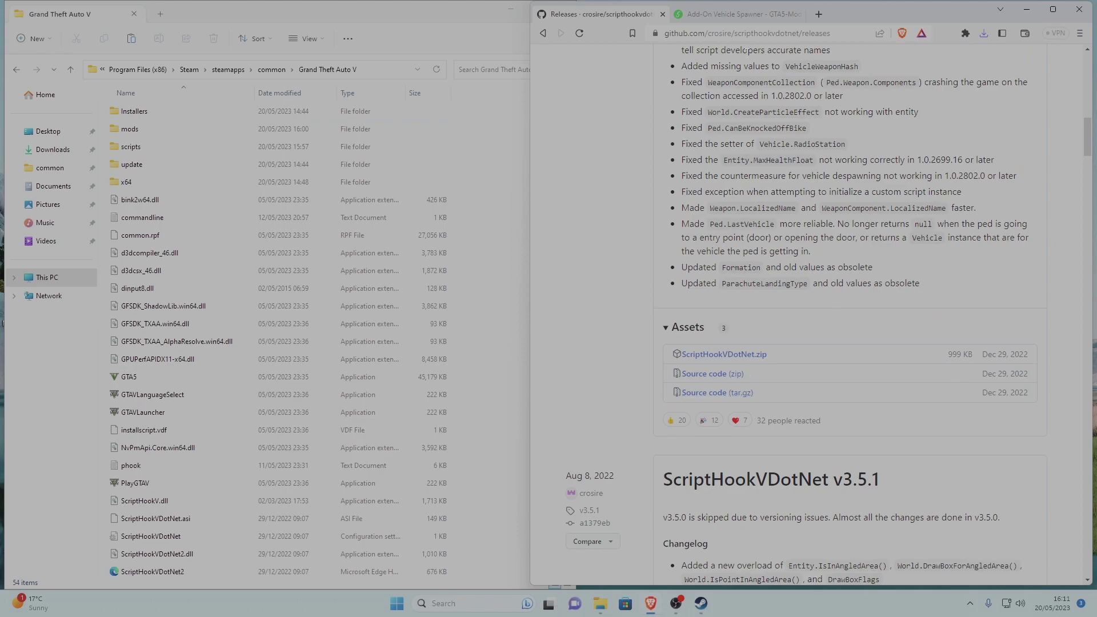
click(660, 15)
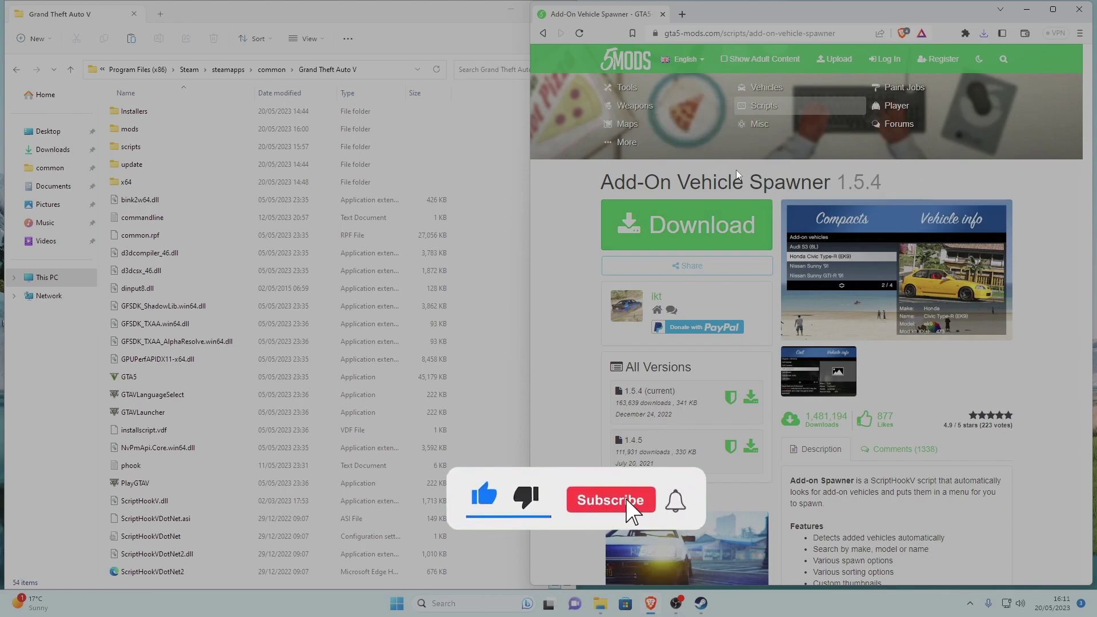
scroll(802, 162, down, 1)
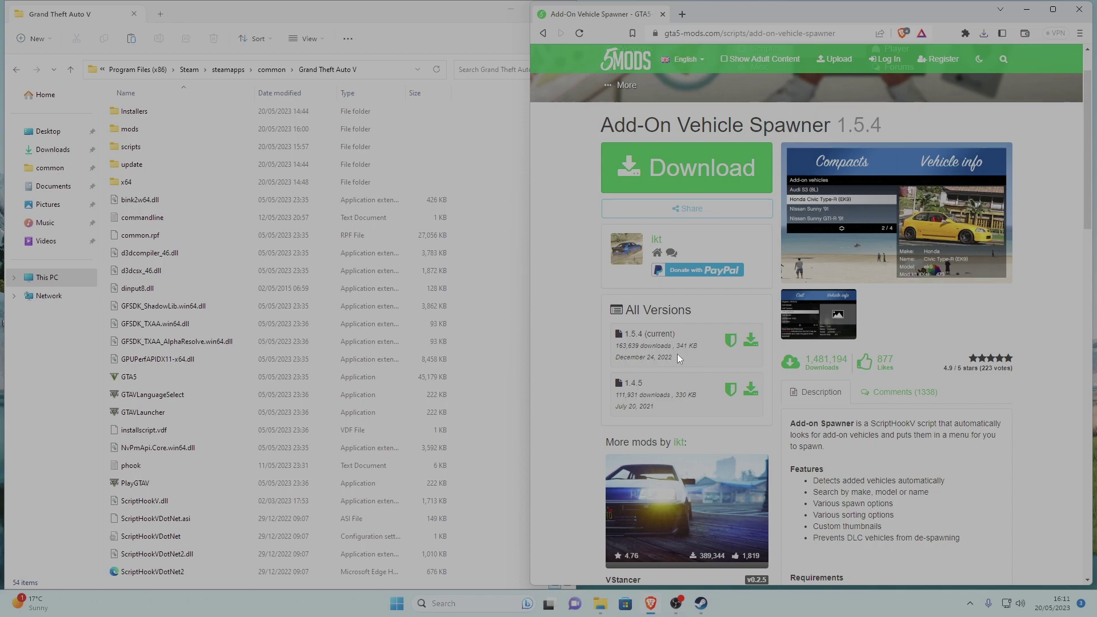
click(750, 342)
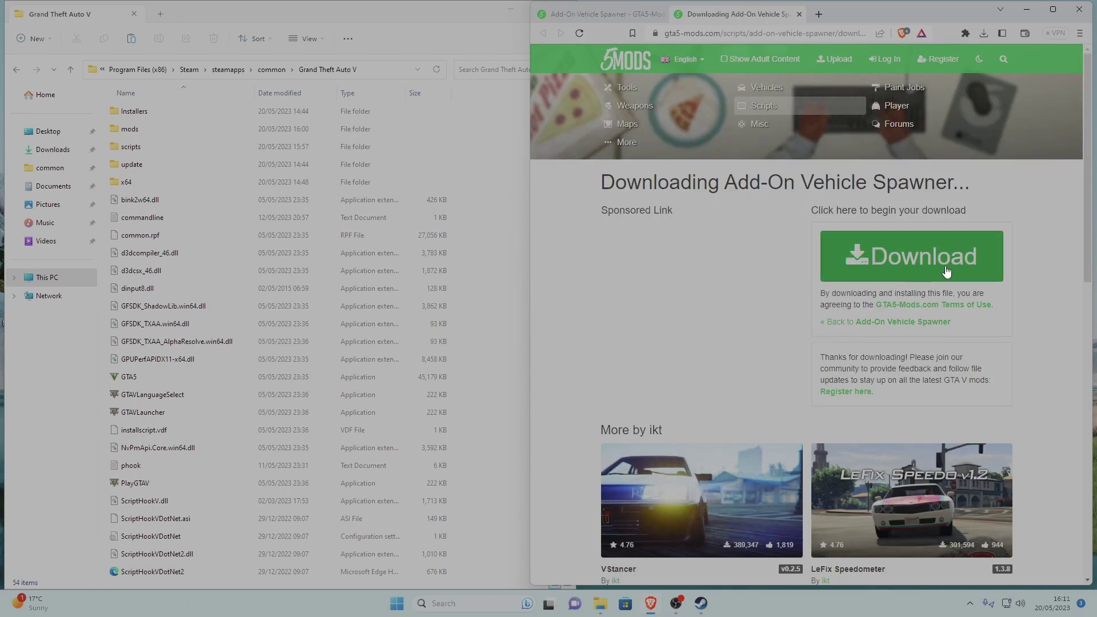
click(900, 268)
click(976, 284)
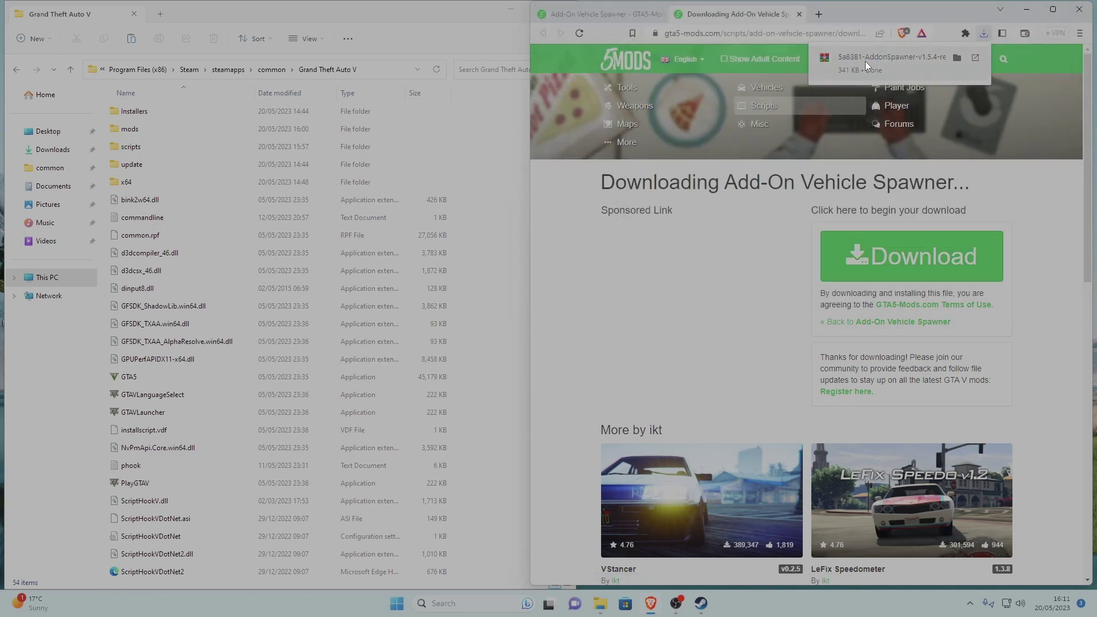
Step: Open the spawner zip in WinRAR, minimize Brave, and stretch the archive window to full height
click(907, 64)
click(1025, 9)
drag(871, 62, 871, 1)
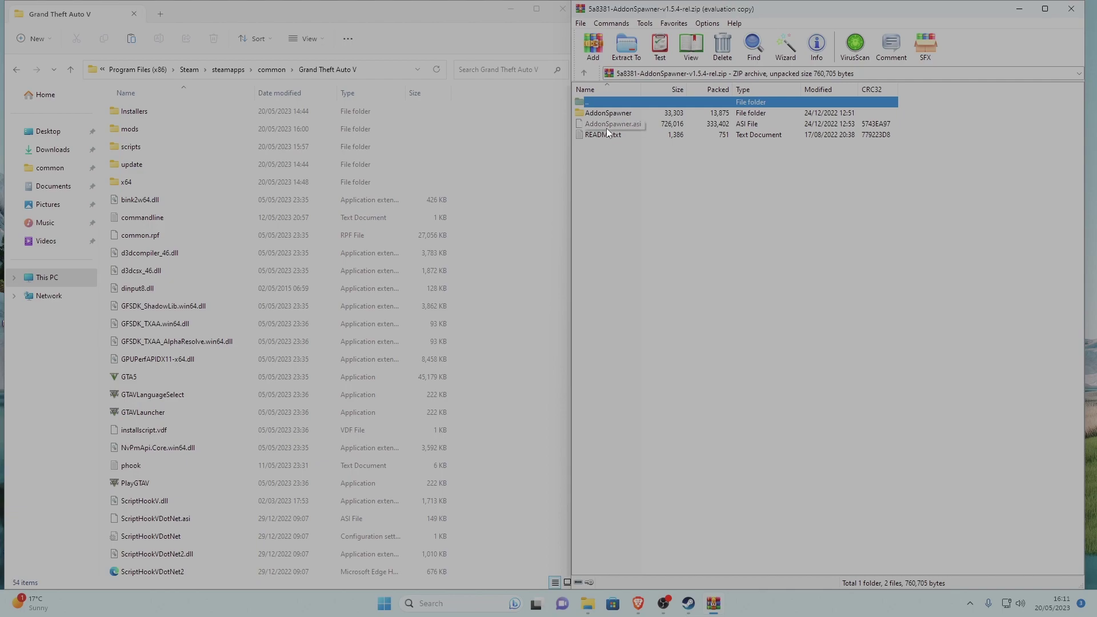
Step: Copy the AddonSpawner folder and AddonSpawner.asi into the Grand Theft Auto V folder, then close WinRAR
click(630, 173)
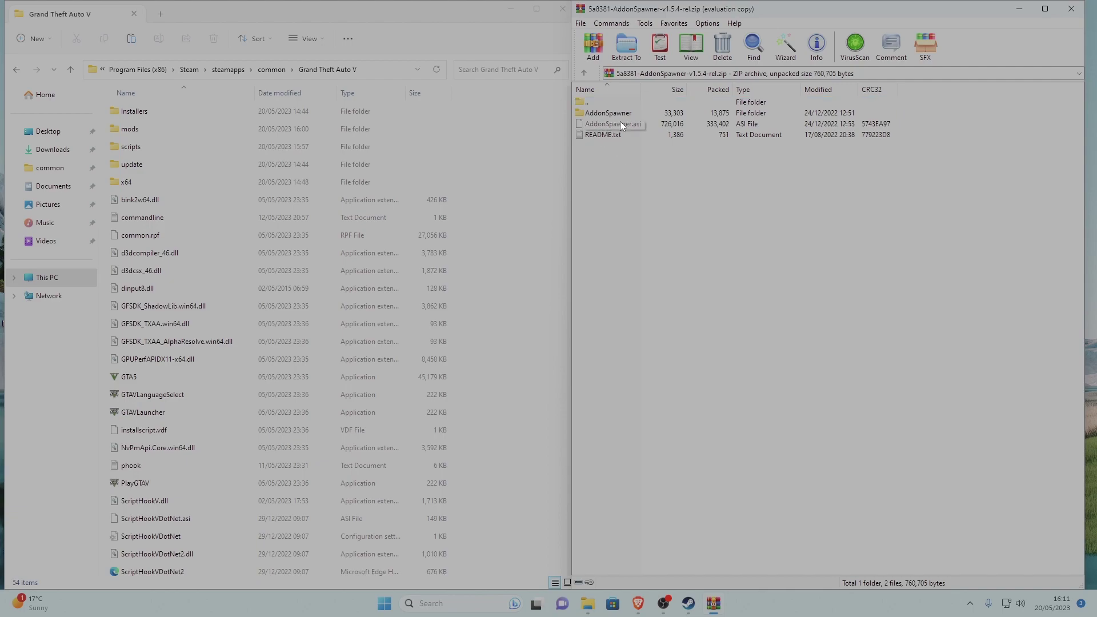
click(623, 122)
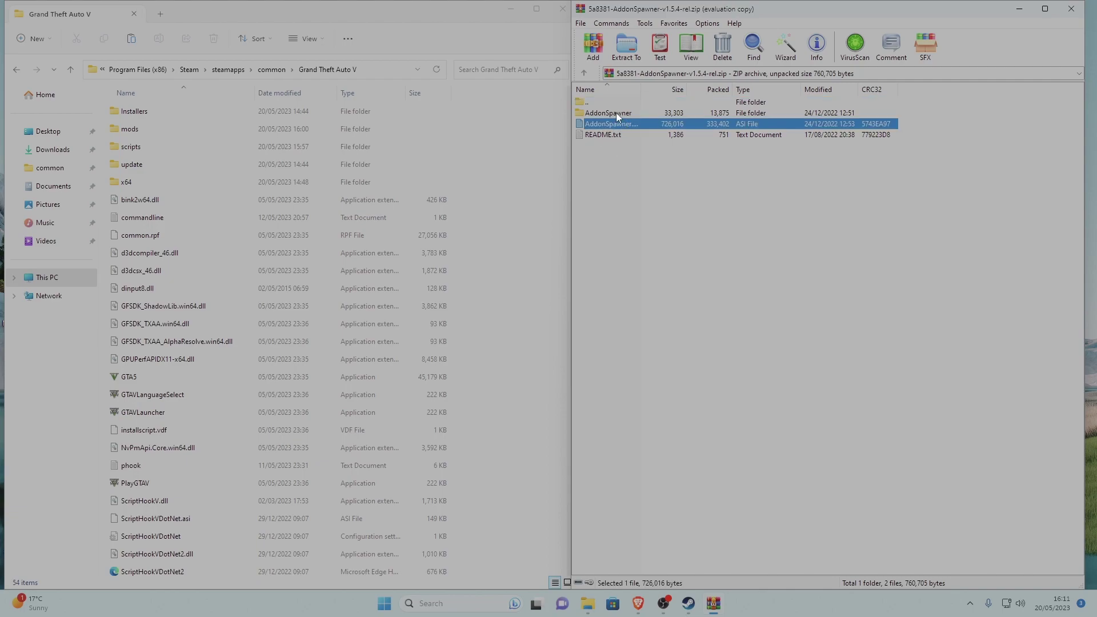
ctrl+click(617, 113)
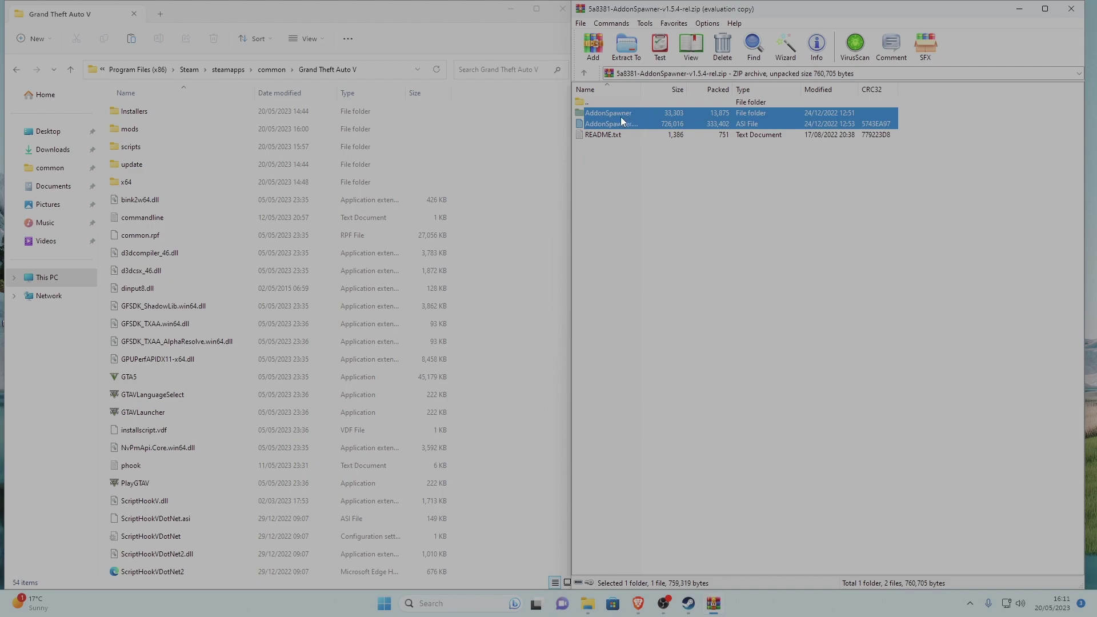
drag(638, 115, 495, 182)
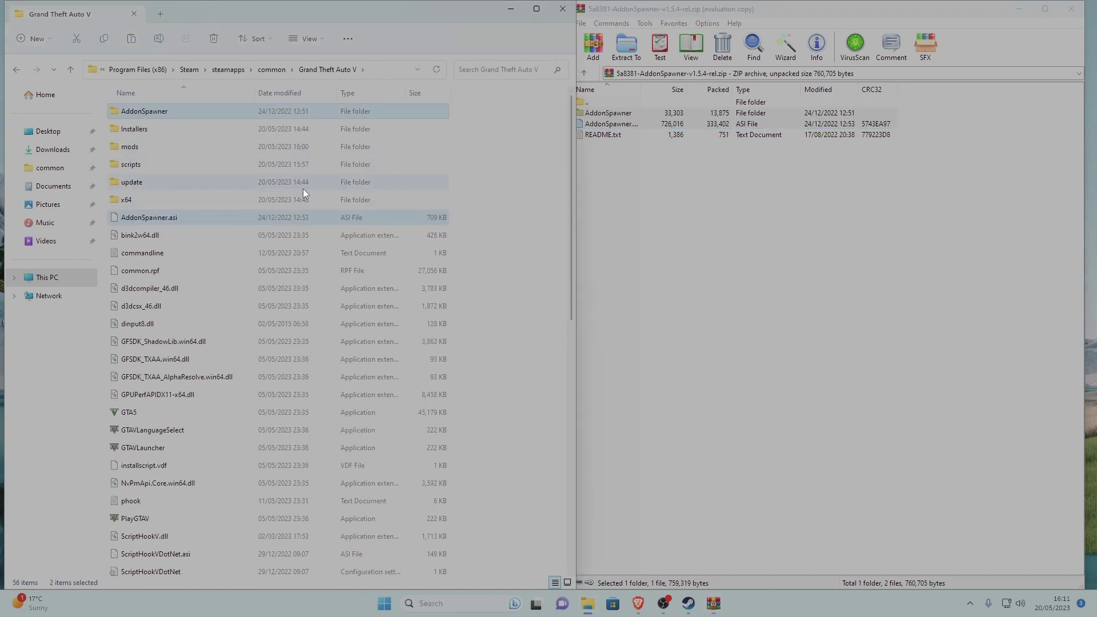
click(502, 211)
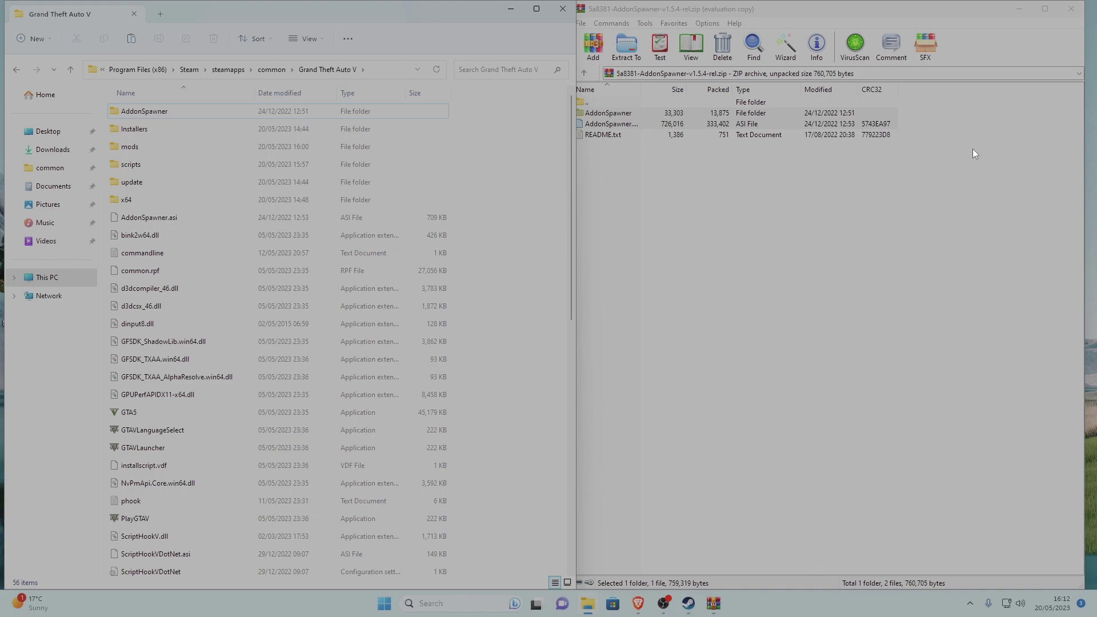
click(1070, 8)
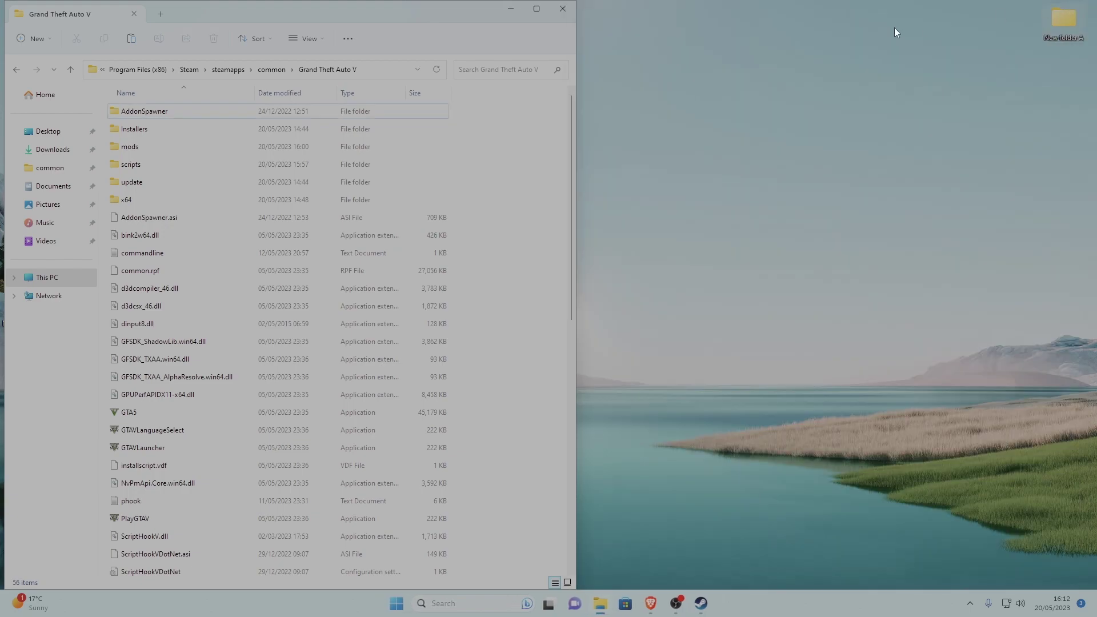
Step: Close the game folder, walk Michael around in GTA V, and open the Add-on spawner menu with F5
click(564, 10)
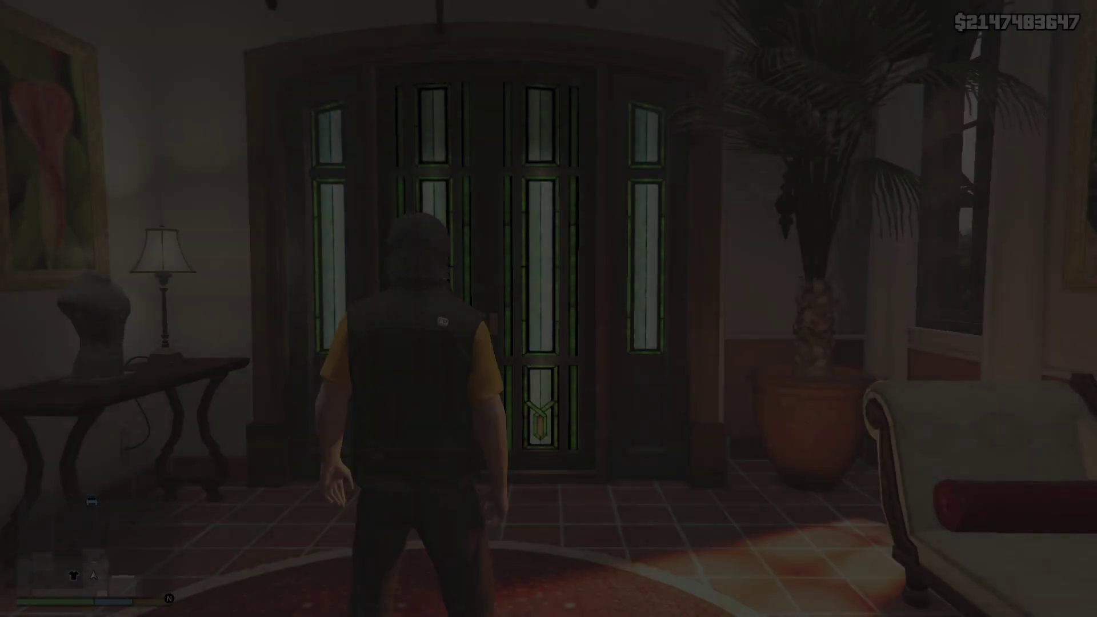
key(w)
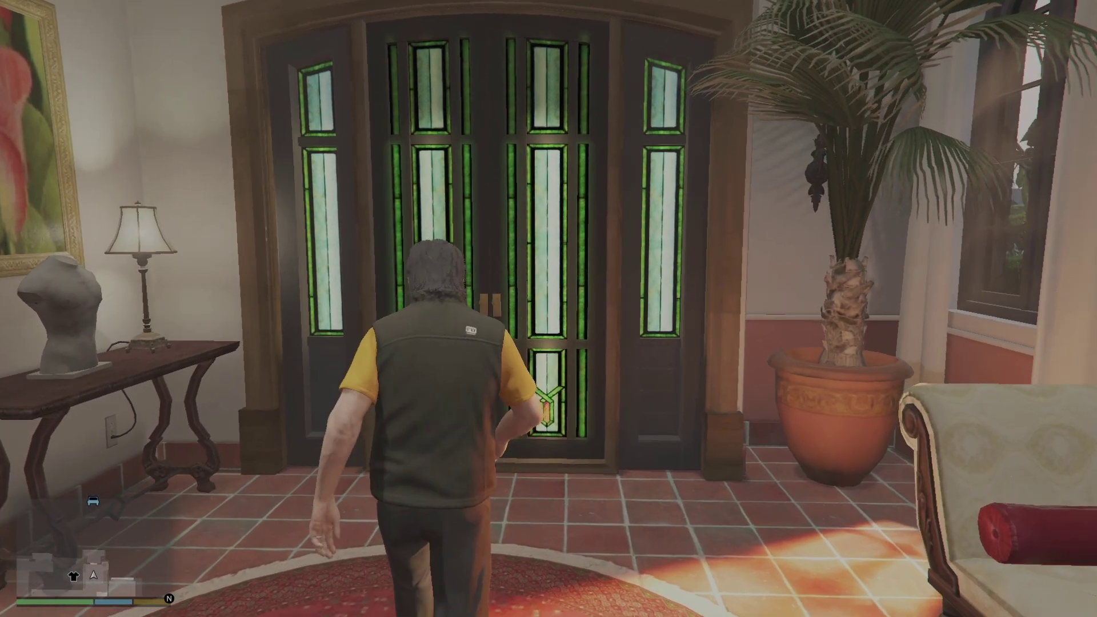
key(a)
key(s)
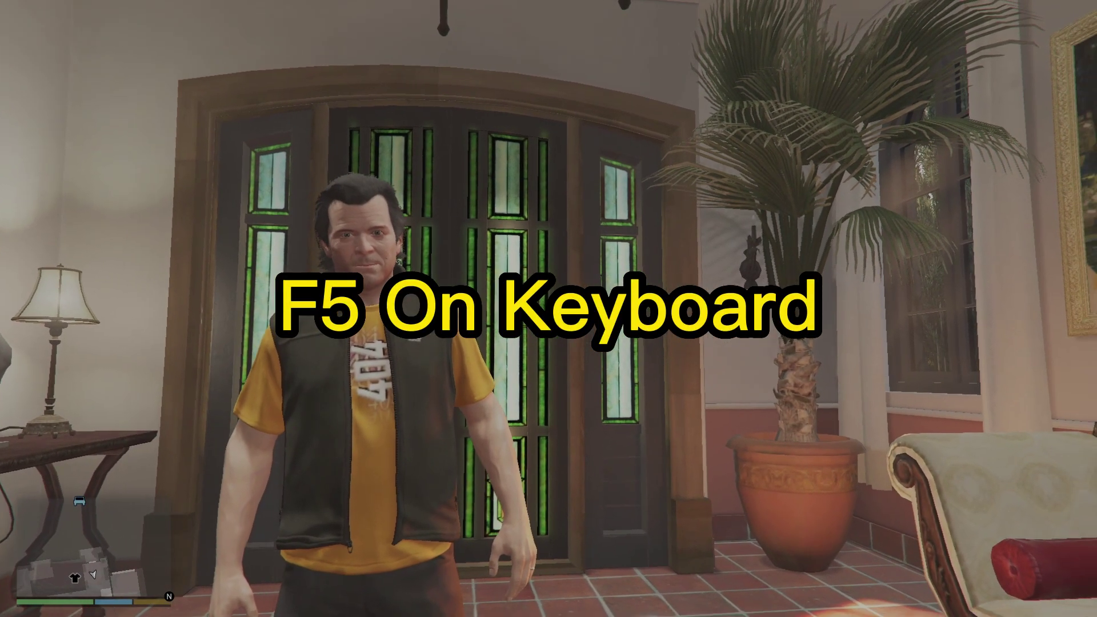
key(F5)
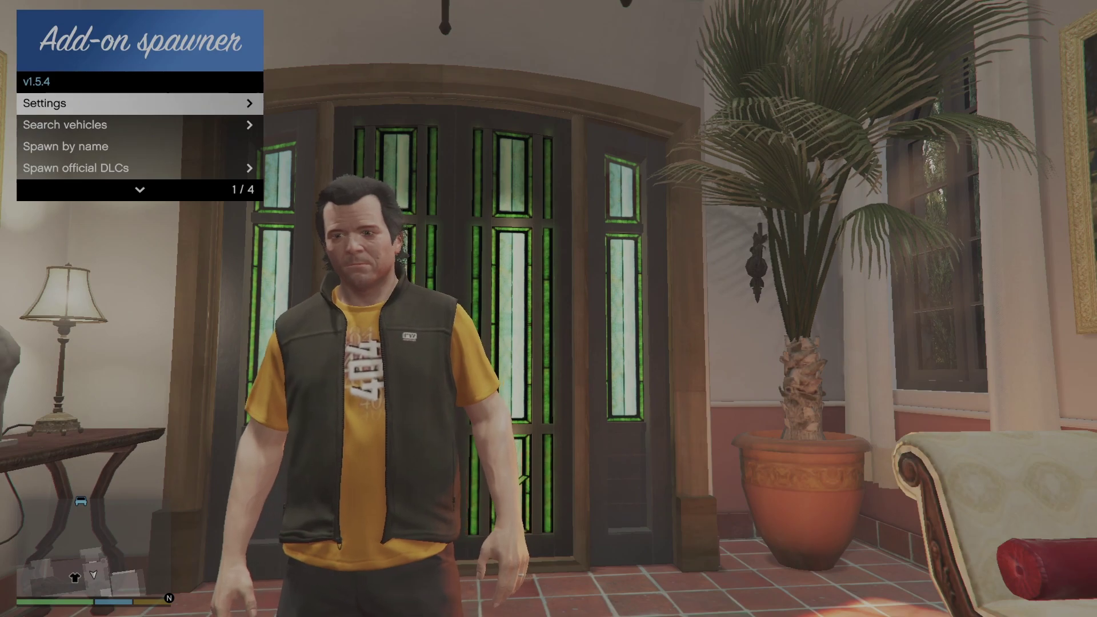
key(Down)
key(Down)
key(Down)
key(Down)
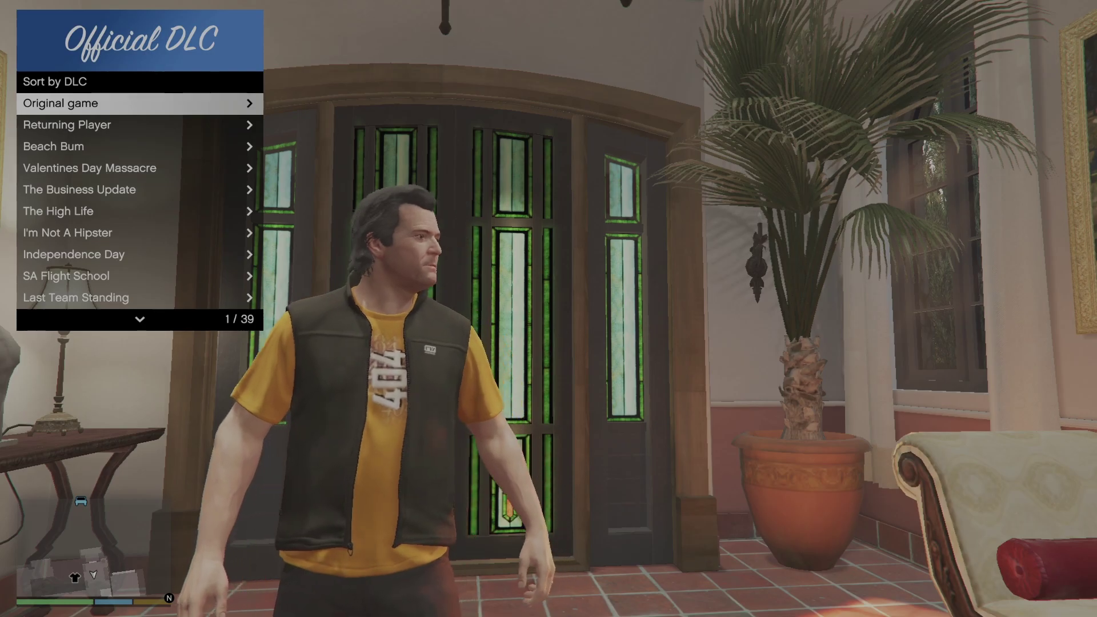
key(w)
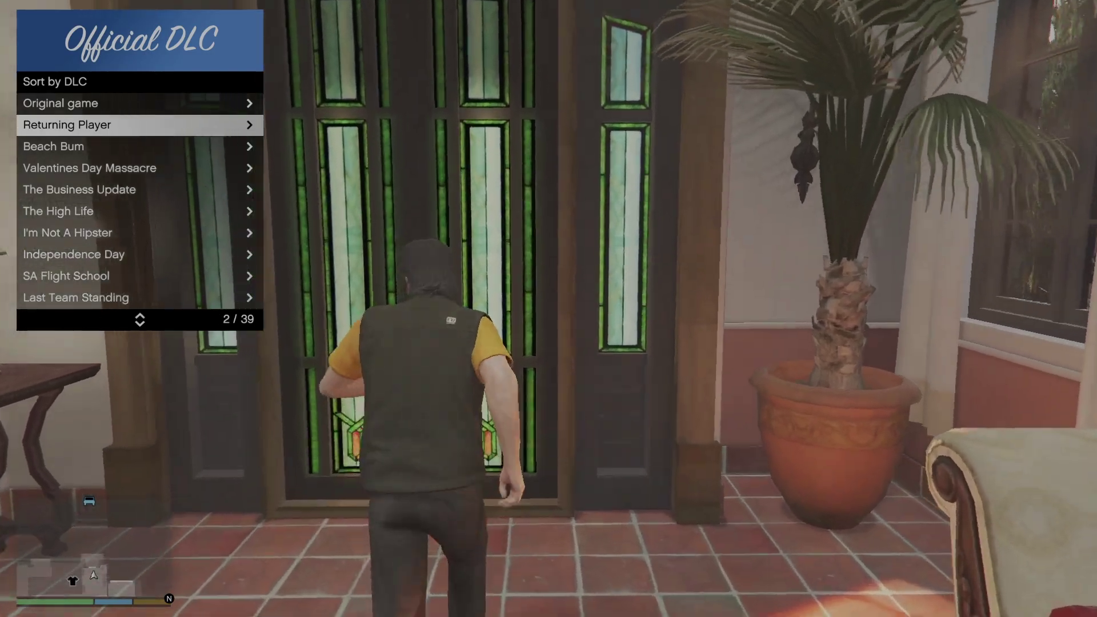
key(w)
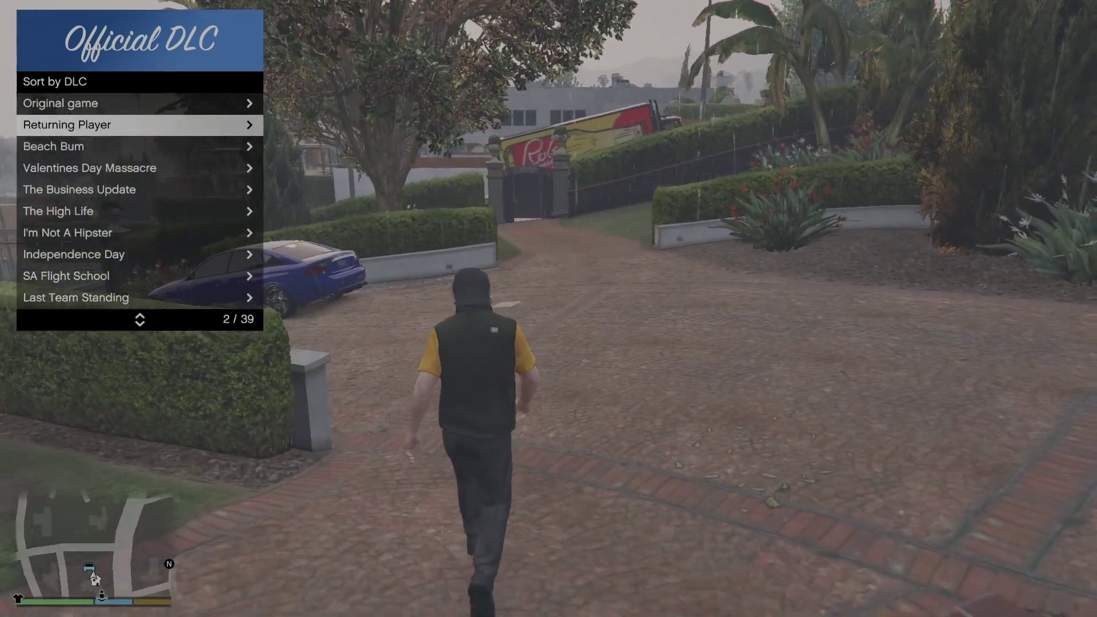
key(w)
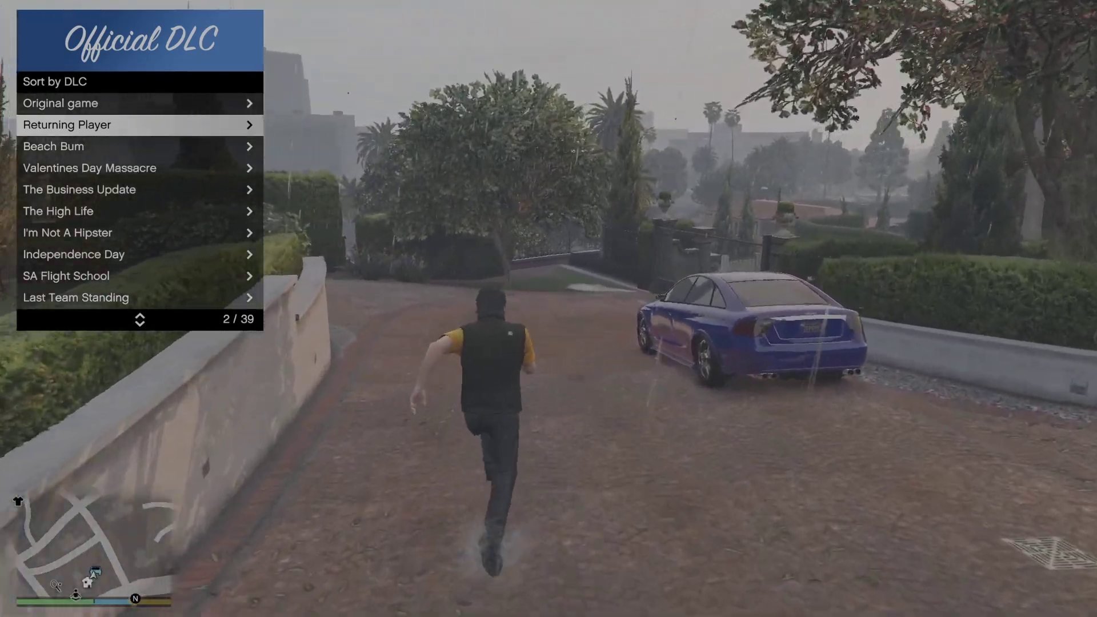
key(w)
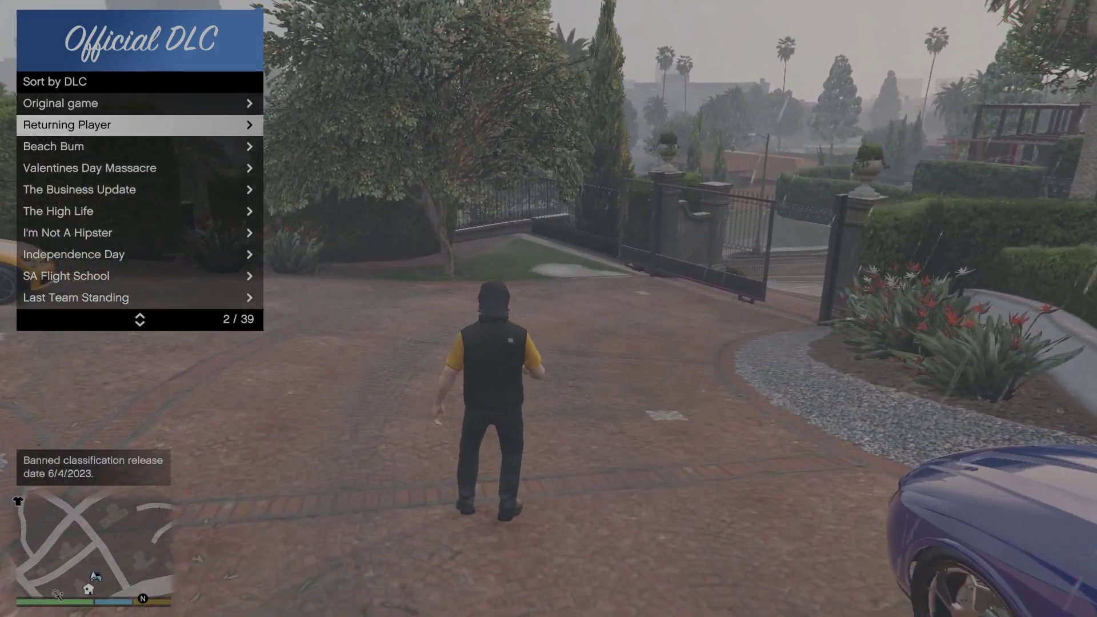
key(Up)
key(Down)
key(Up)
key(Return)
key(Down)
key(Down)
key(Down)
key(Down)
key(Down)
key(Down)
key(Down)
key(Down)
key(Down)
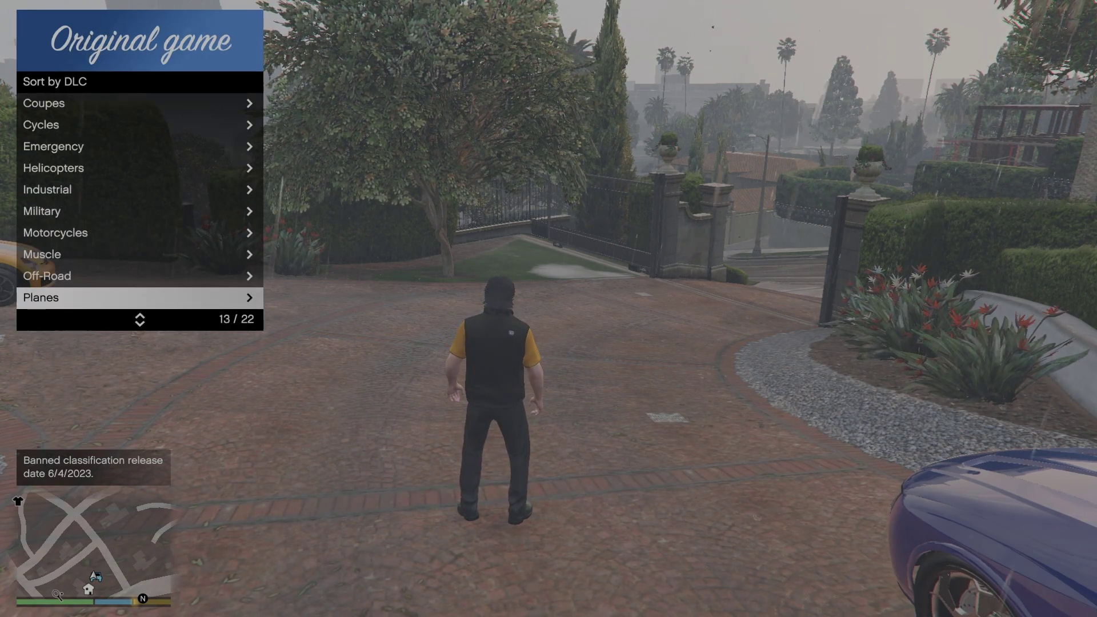
key(BackSpace)
key(BackSpace)
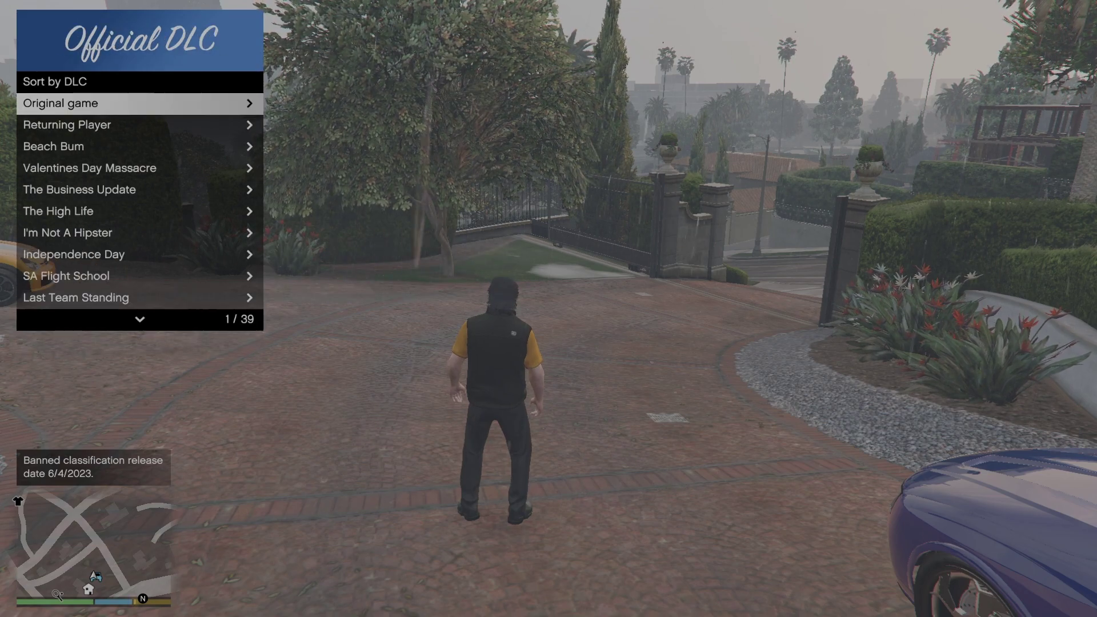
key(BackSpace)
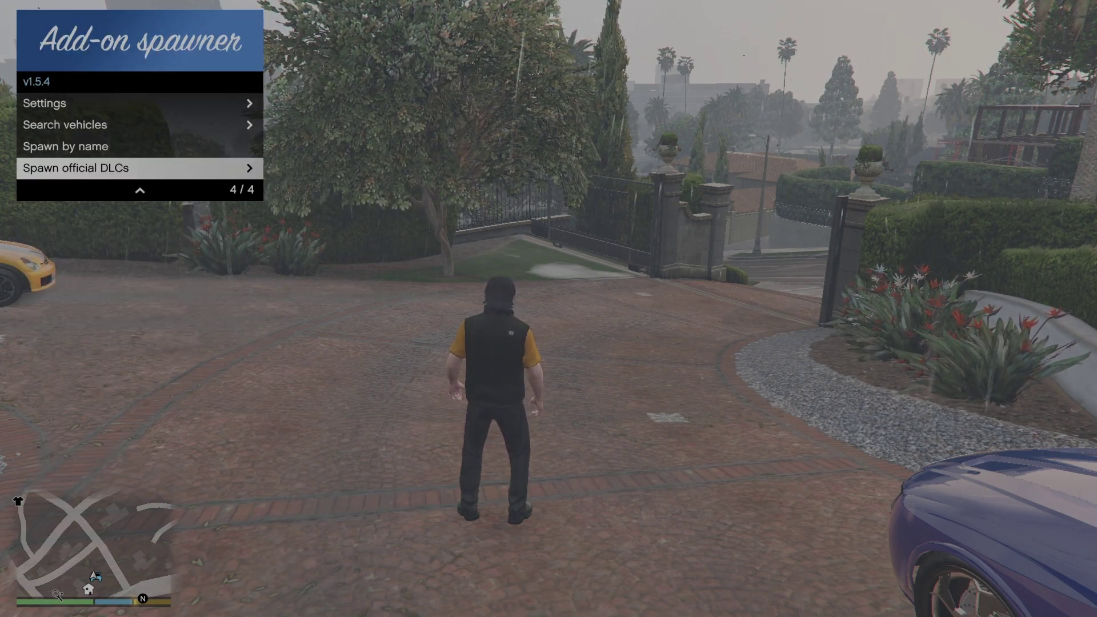
Step: Walk Michael across the driveway and run out through the gate onto the street
key(s)
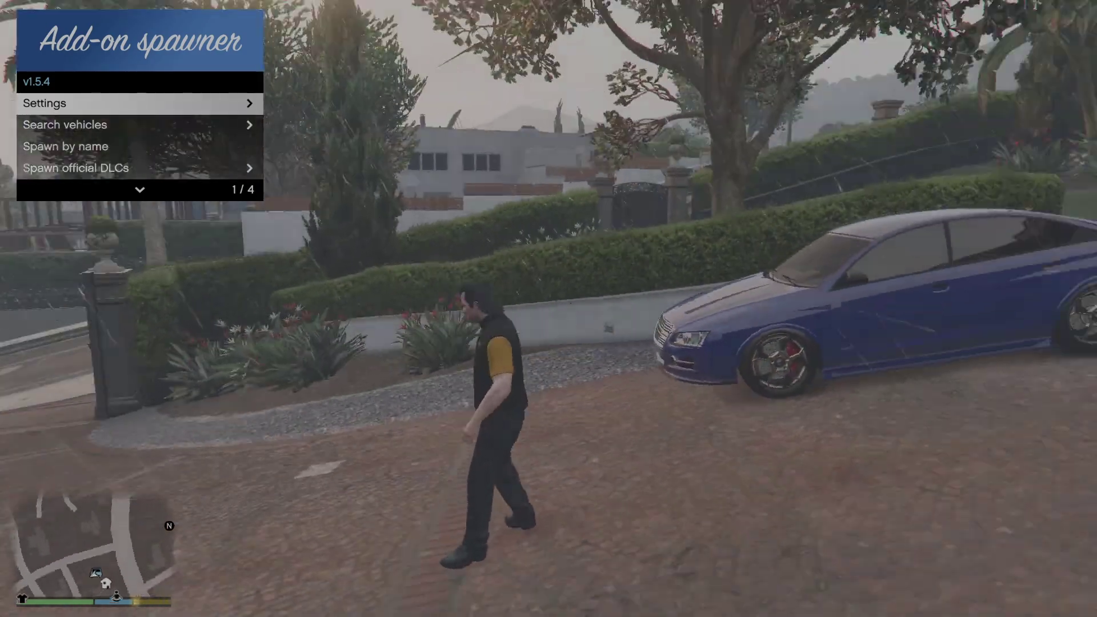
key(s)
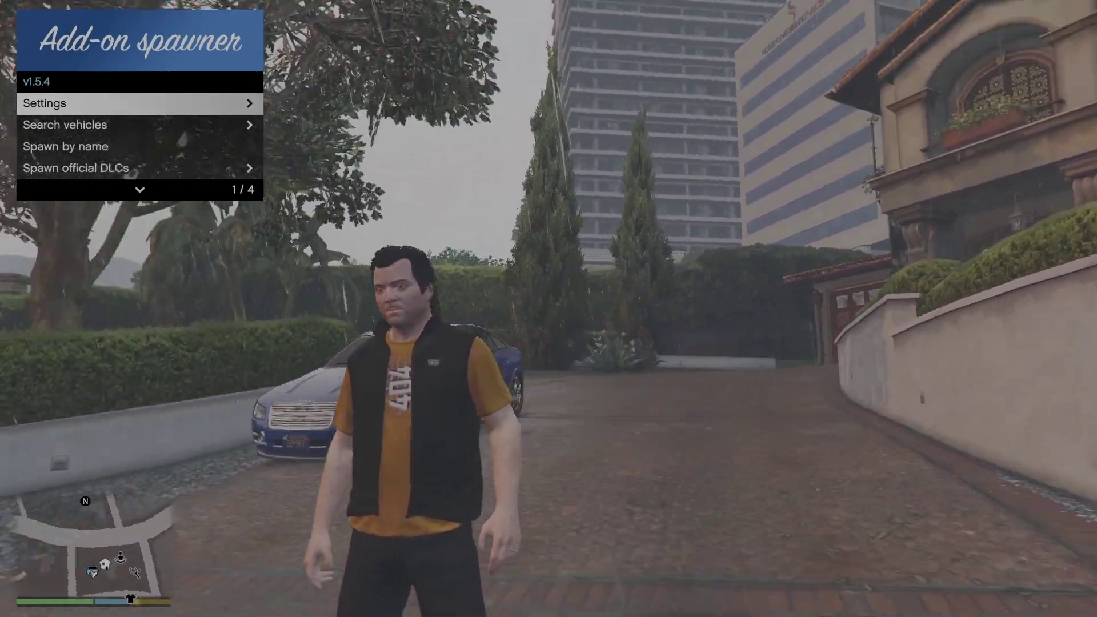
key(w)
key(shift+w)
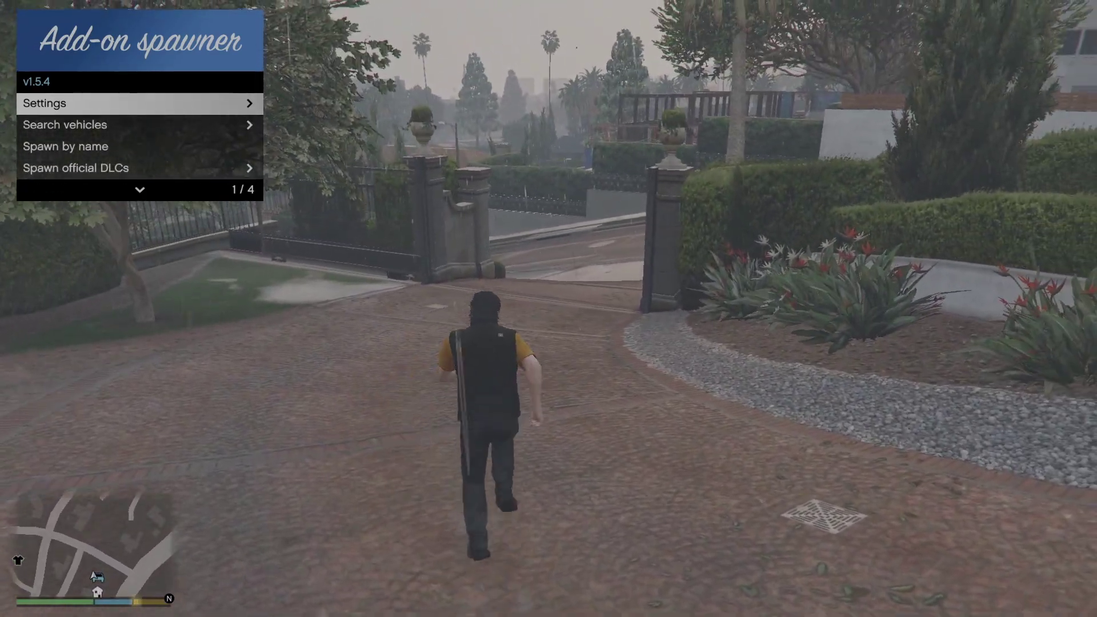
key(w)
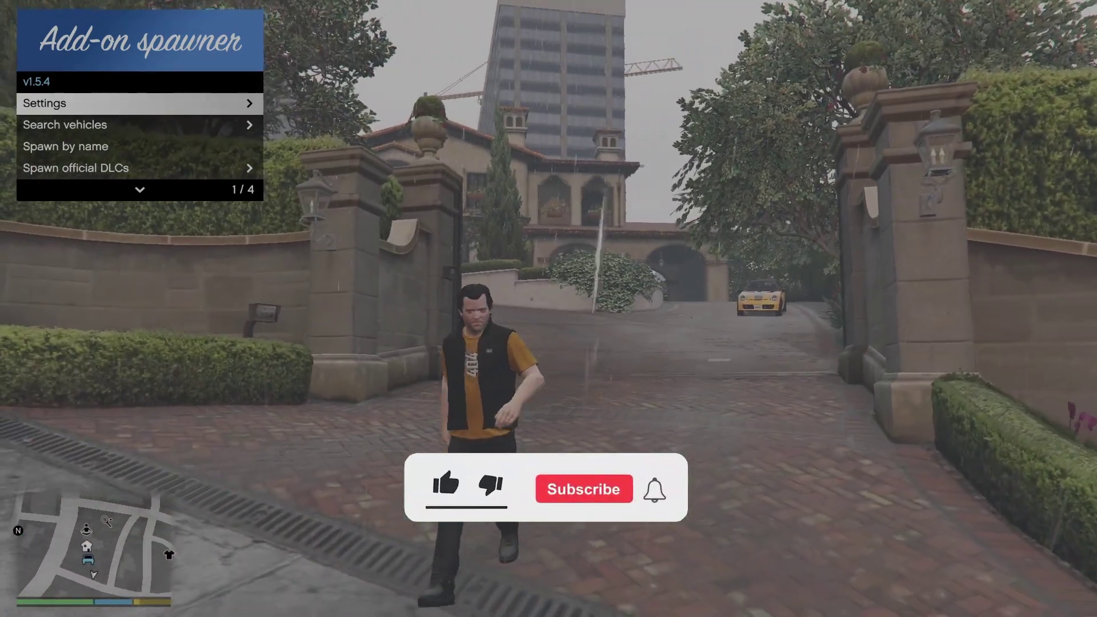
Step: Dismiss the Add-on spawner menu and turn Michael to face the mansion gate
key(BackSpace)
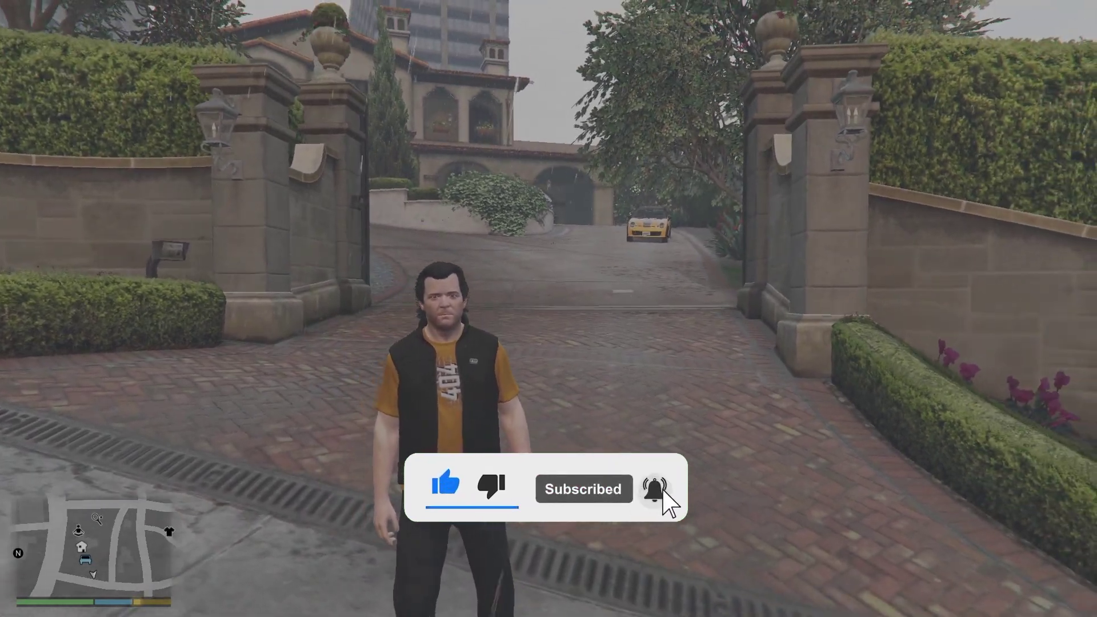
key(a)
key(s)
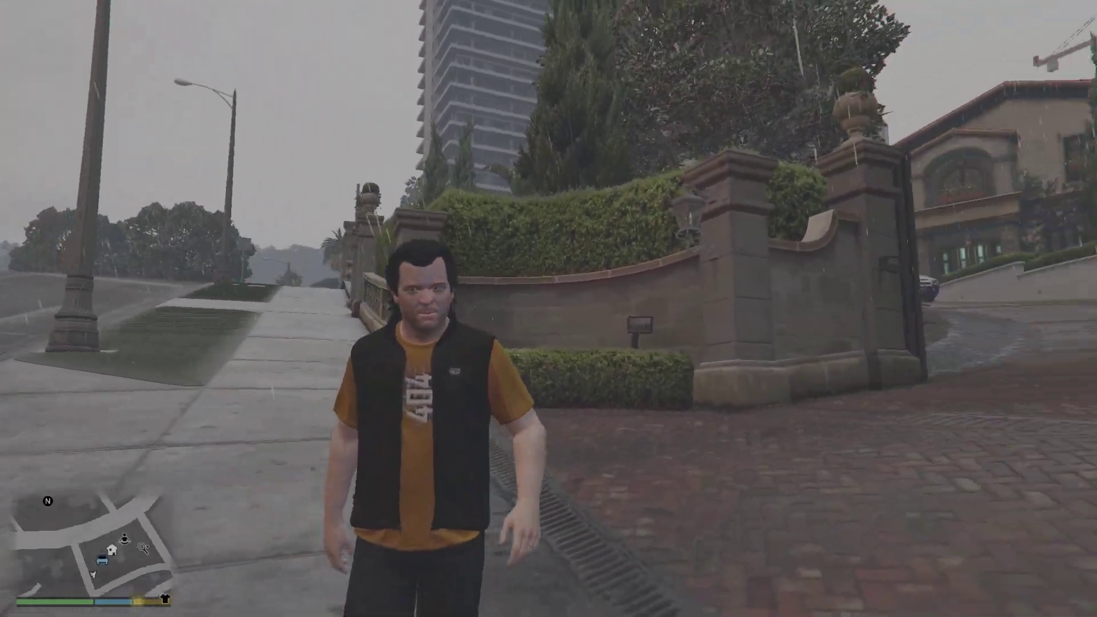
key(s)
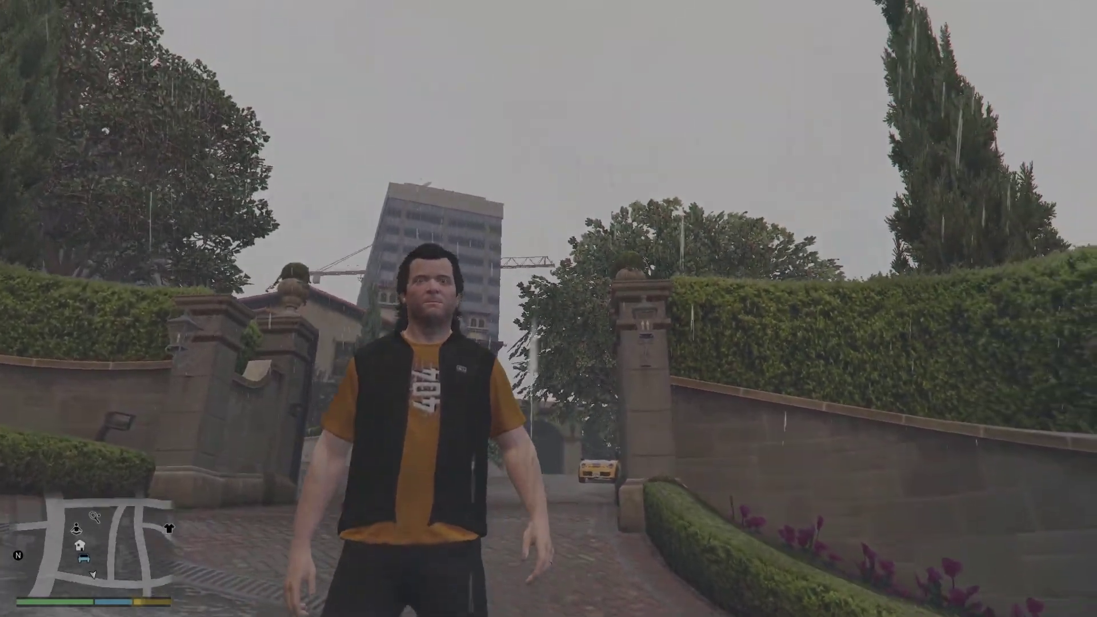